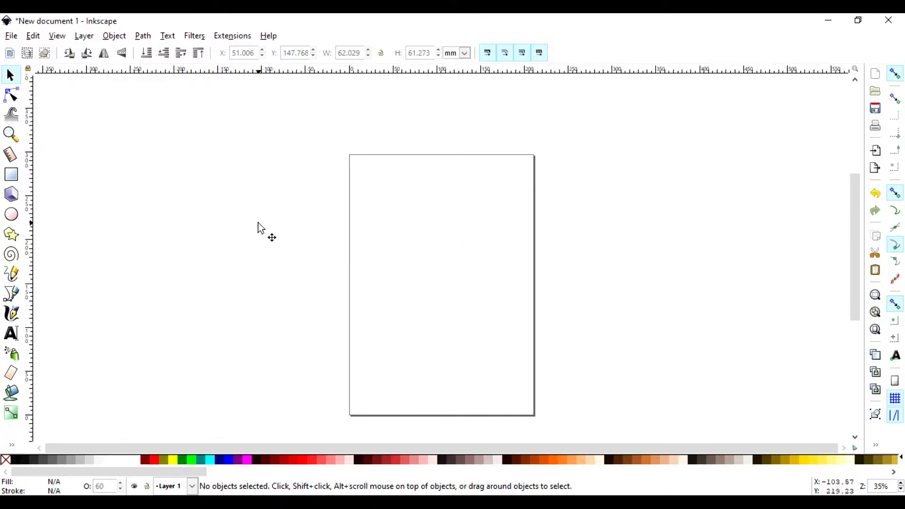
Draw a rectangle about 117 mm wide and 100 mm high in the upper half of the page
left_click(11, 175)
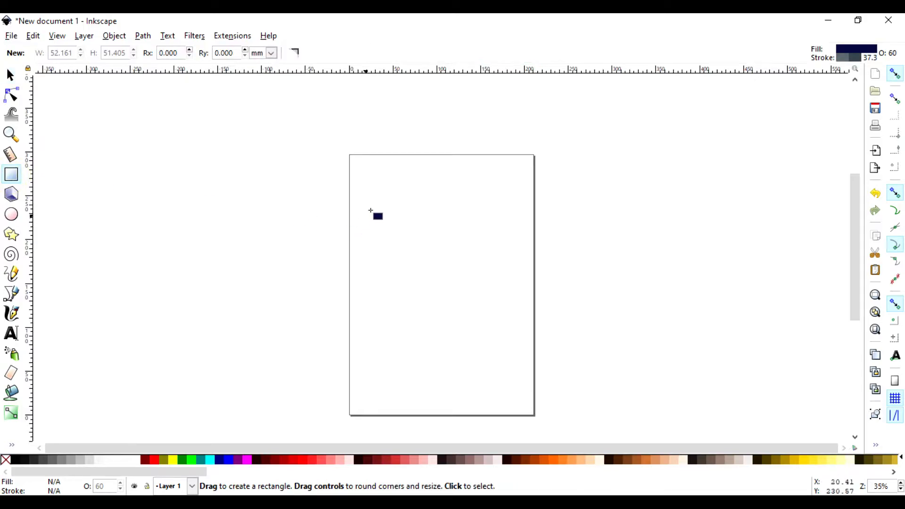
left_click_drag(376, 198, 485, 292)
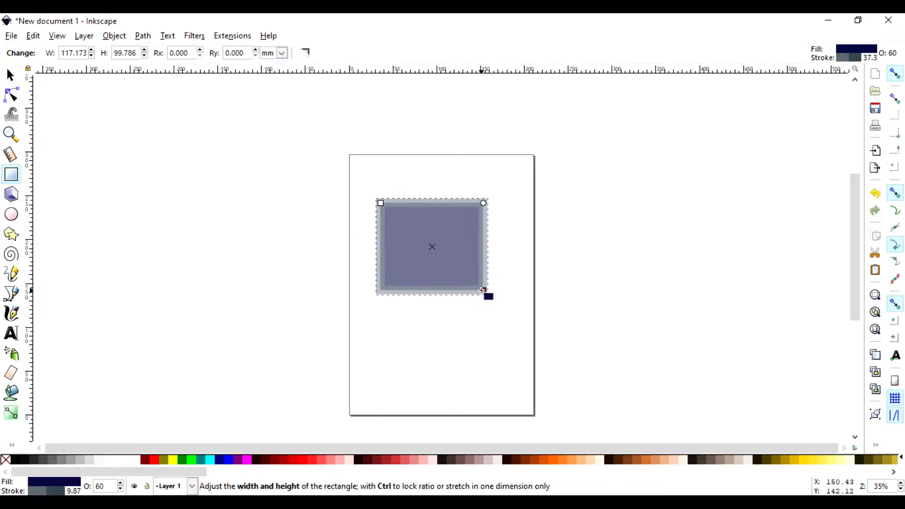
left_click(10, 75)
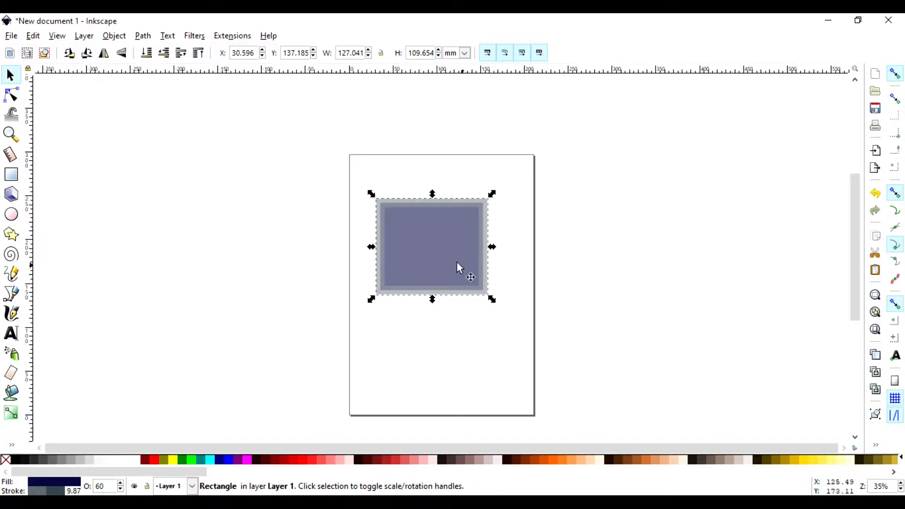
Set the rectangle's stroke width to 1.5 mm in the Fill and Stroke settings
left_click(109, 37)
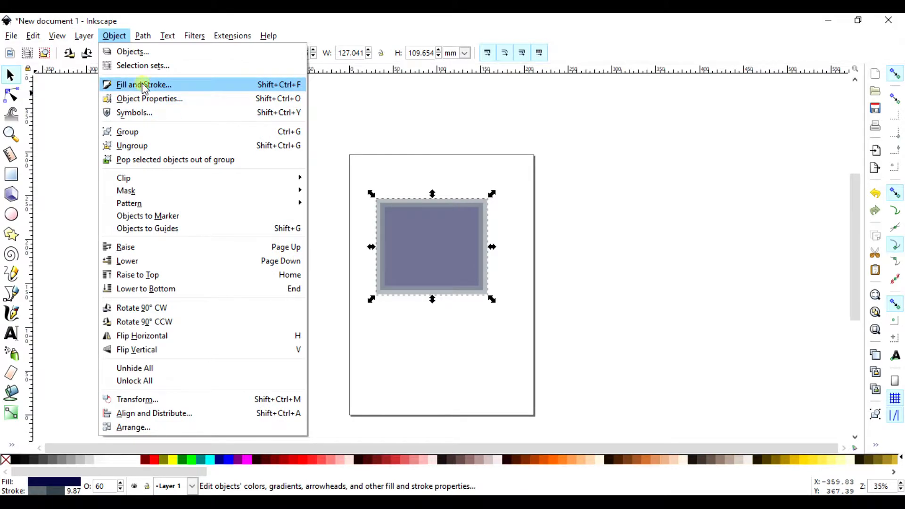
left_click(143, 85)
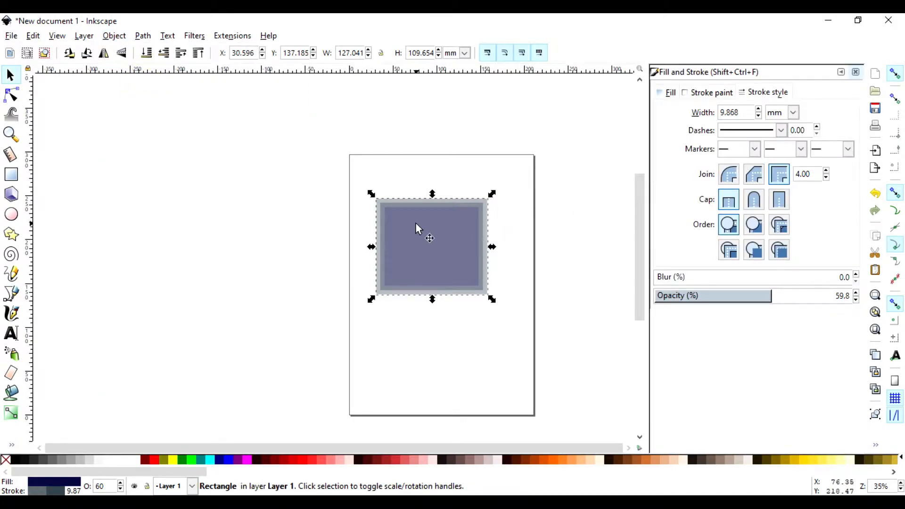
scroll(520, 314, "up", 3)
scroll(534, 312, "down", 3)
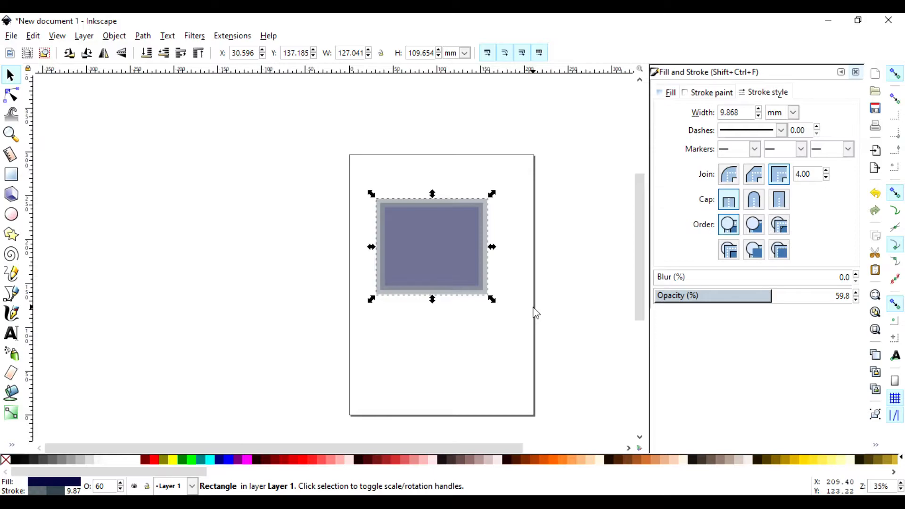
key("plus")
key("plus")
left_click_drag(293, 446, 422, 437)
scroll(307, 252, "up", 2)
scroll(306, 251, "down", 1)
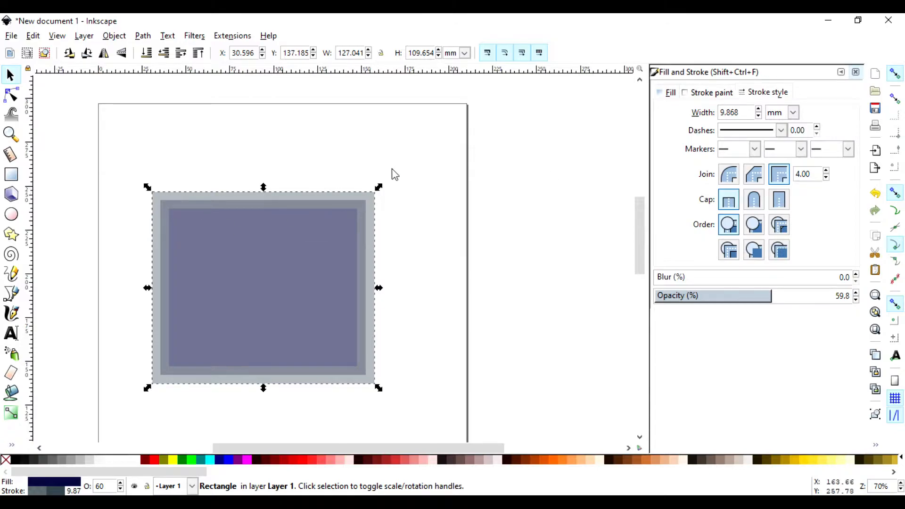
left_click(759, 116)
left_click(759, 108)
left_click(759, 109)
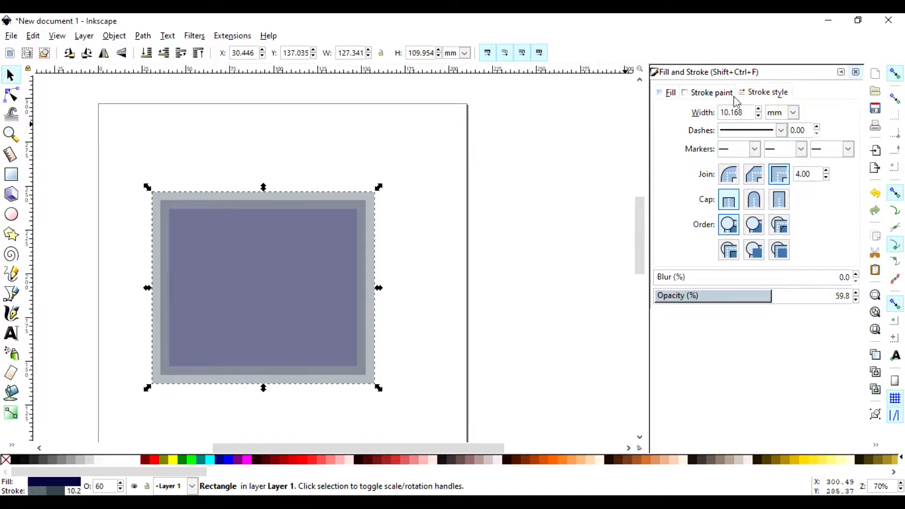
key("BackSpace")
key("BackSpace")
key("BackSpace")
key("BackSpace")
key("BackSpace")
key("BackSpace")
type("1.5")
key("Return")
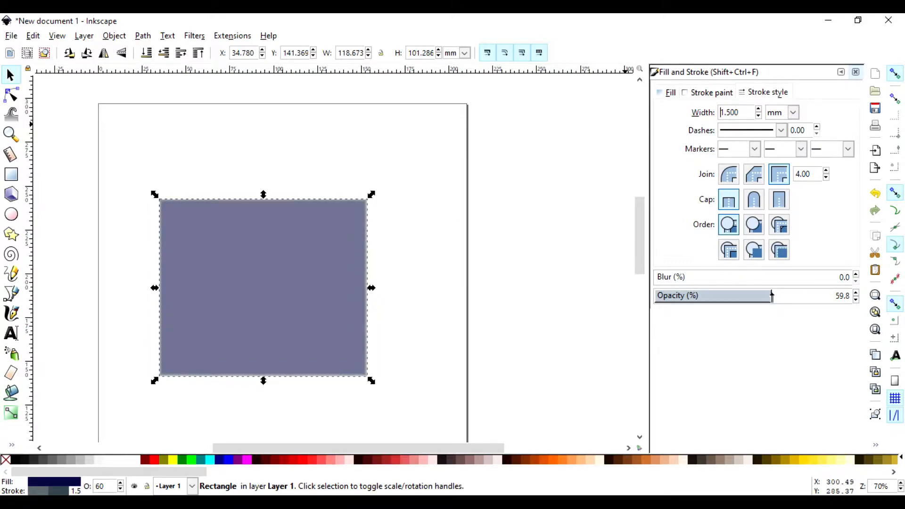
Raise the rectangle's opacity to 100% and change its flat fill to dark red (481a14ff)
left_click_drag(772, 297, 869, 296)
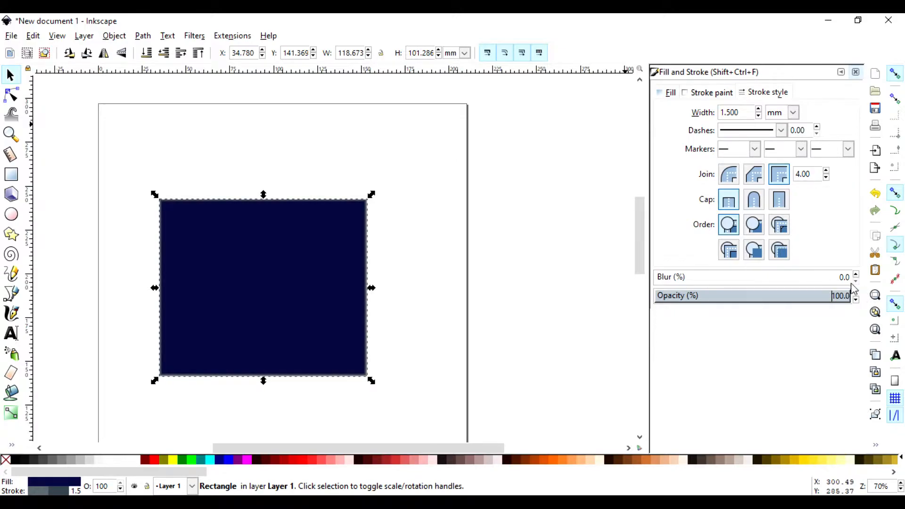
left_click(713, 92)
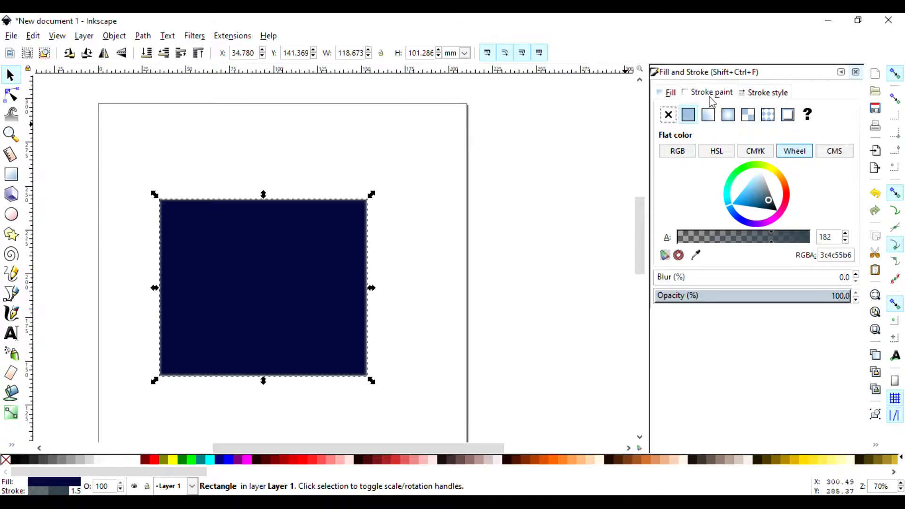
left_click(673, 97)
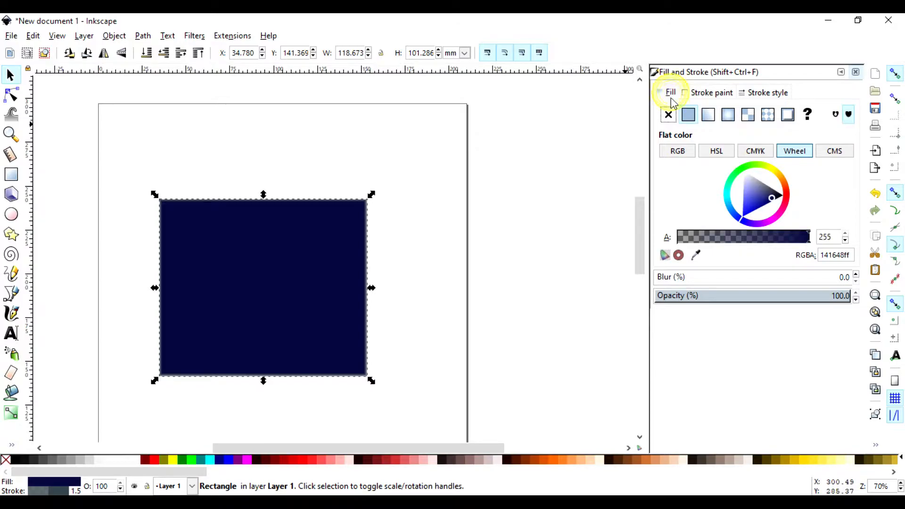
left_click(791, 194)
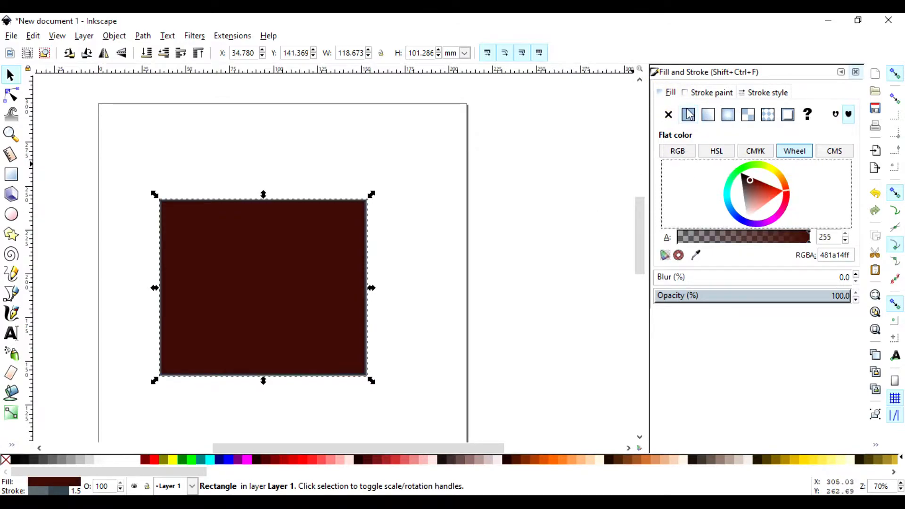
Change the rectangle's stroke paint to bright green (18cf4aff) with an alpha of 255
left_click(709, 92)
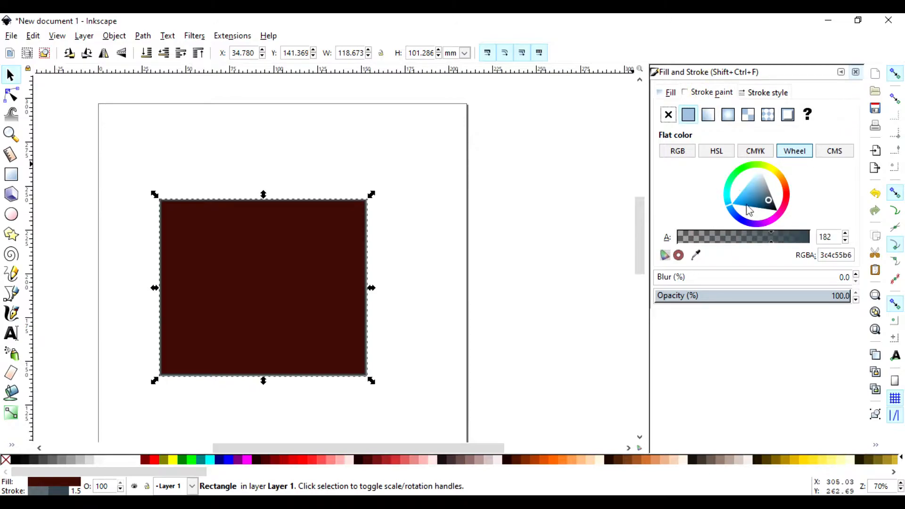
left_click(736, 174)
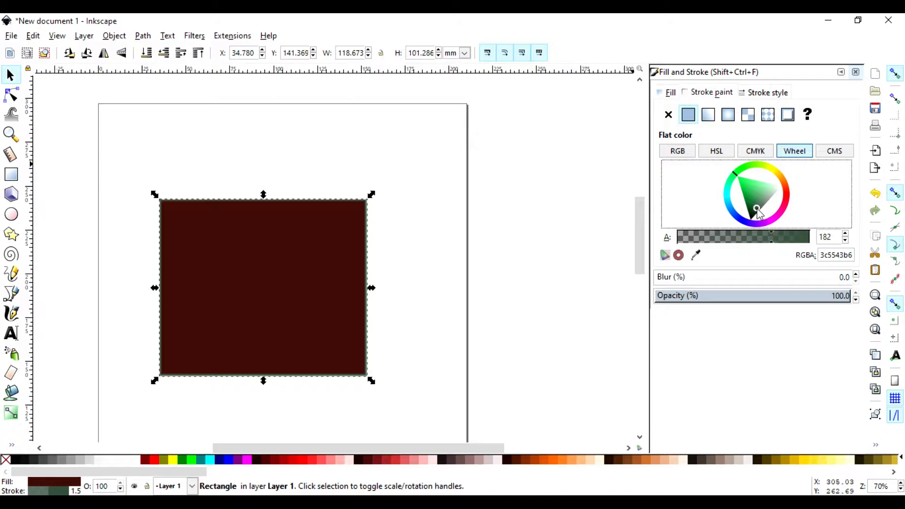
mouse_move(757, 213)
left_mouse_down()
mouse_move(759, 198)
mouse_move(744, 186)
left_mouse_up()
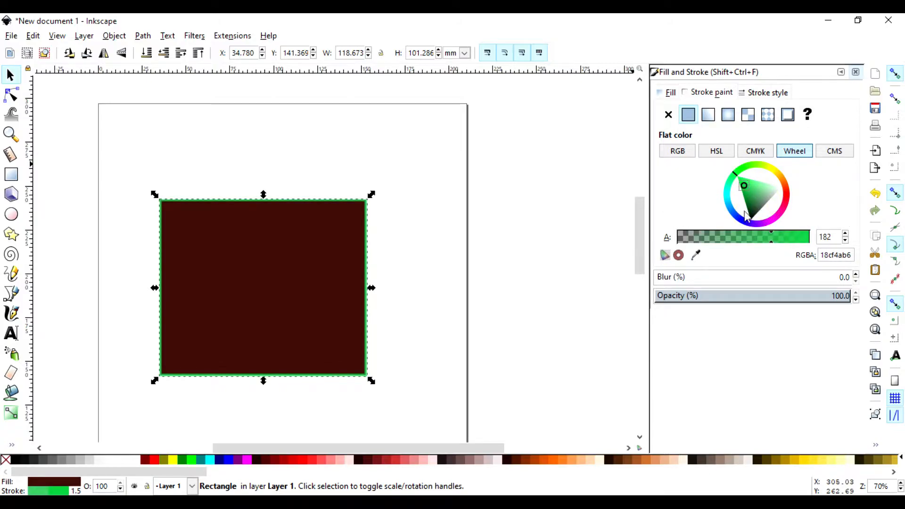
left_click(845, 234)
left_click(846, 233)
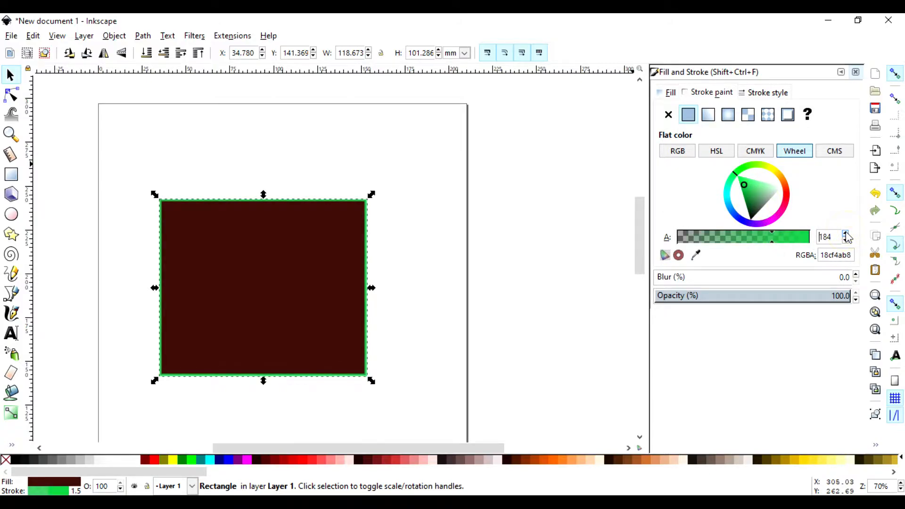
left_click_drag(847, 235, 847, 235)
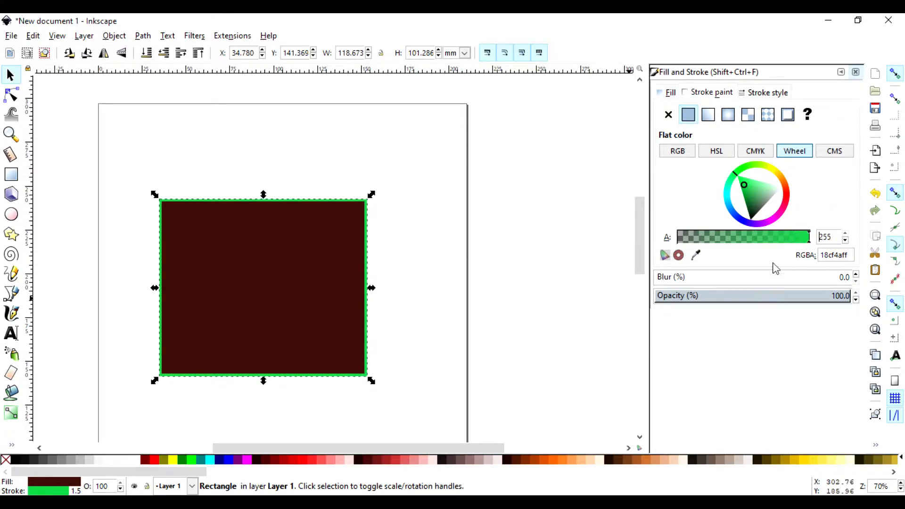
left_click(558, 248)
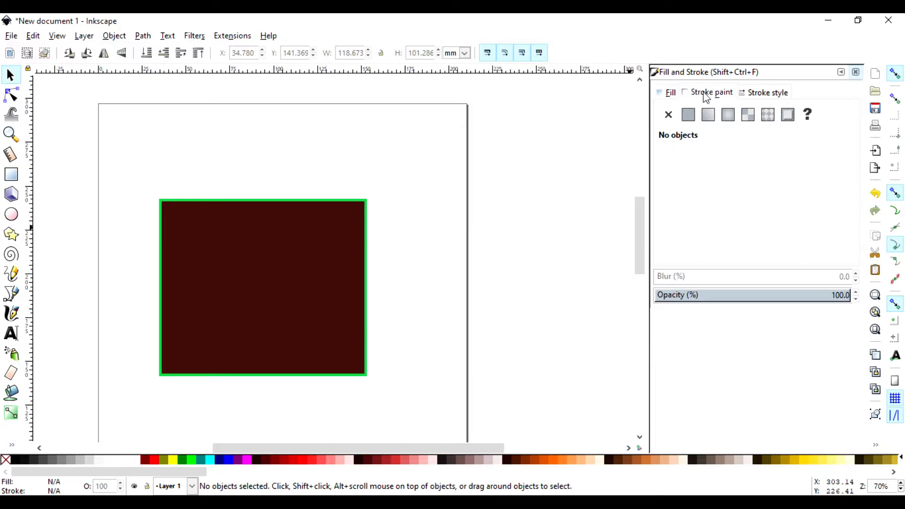
Shrink the rectangle to about 79 × 70 mm and draw an ellipse with radii of about 33 × 37 mm below it
left_click(319, 231)
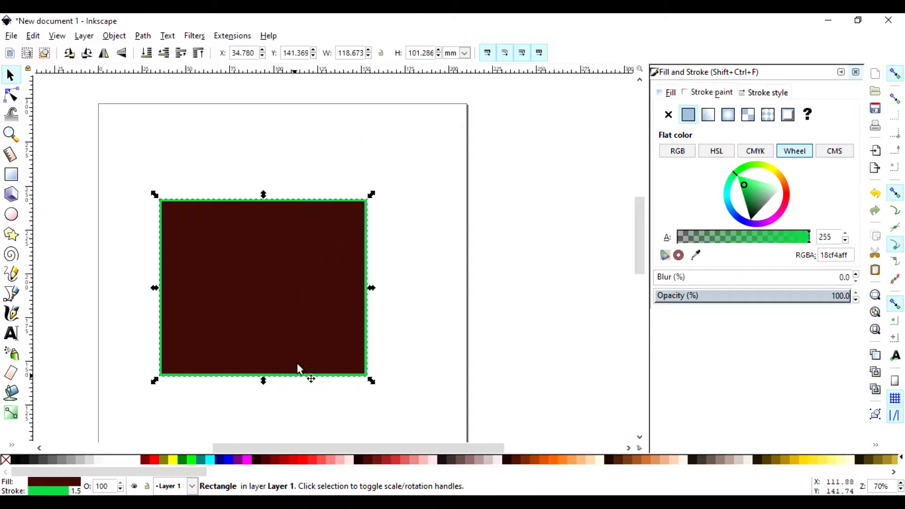
scroll(301, 349, "down", 4)
scroll(303, 323, "up", 2)
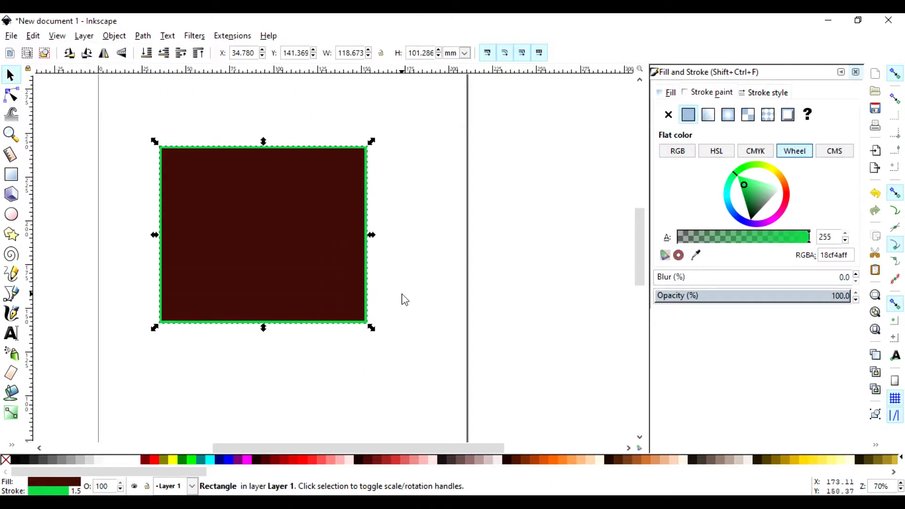
key("minus")
key("minus")
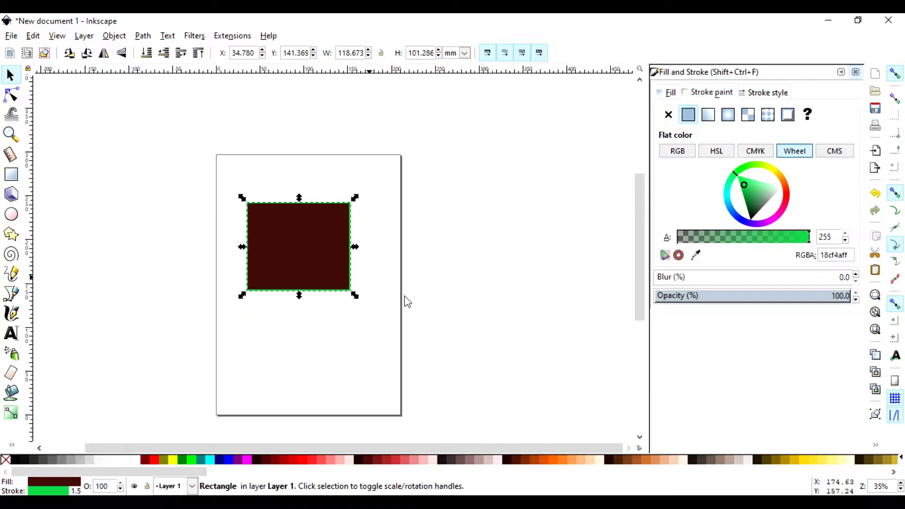
left_click(346, 341)
left_click(341, 286)
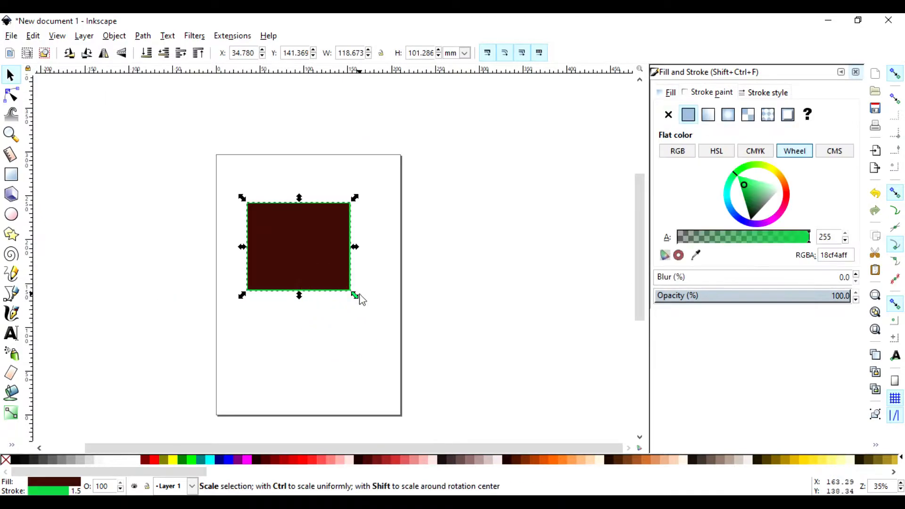
left_click_drag(356, 295, 360, 357)
left_click(12, 213)
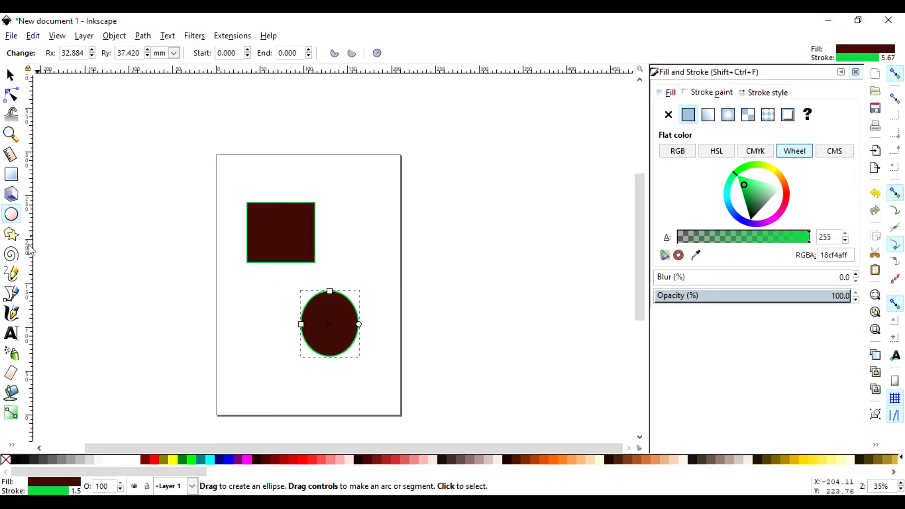
Draw a nine-cornered star about 90 mm wide beside the rectangle and a pie-shaped ellipse, radii about 27 × 25 mm, beside the first ellipse
left_click(11, 233)
left_click_drag(351, 247, 391, 255)
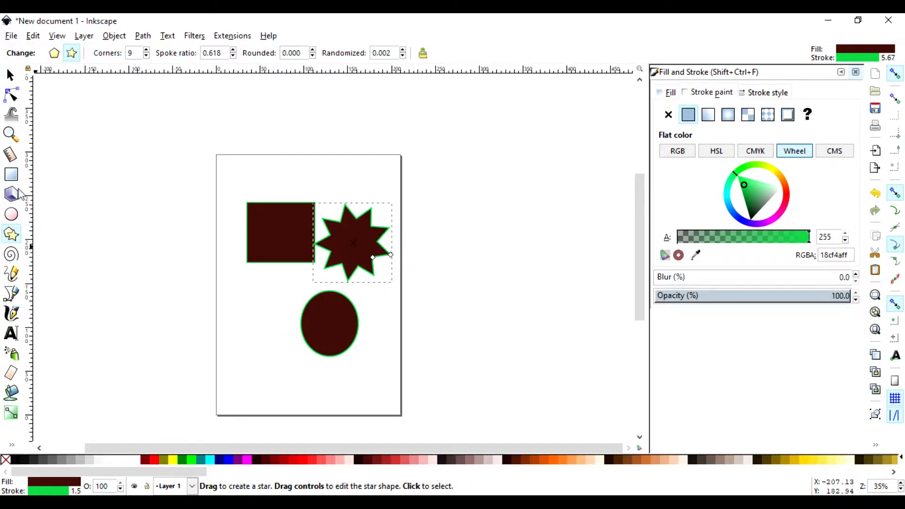
left_click(11, 215)
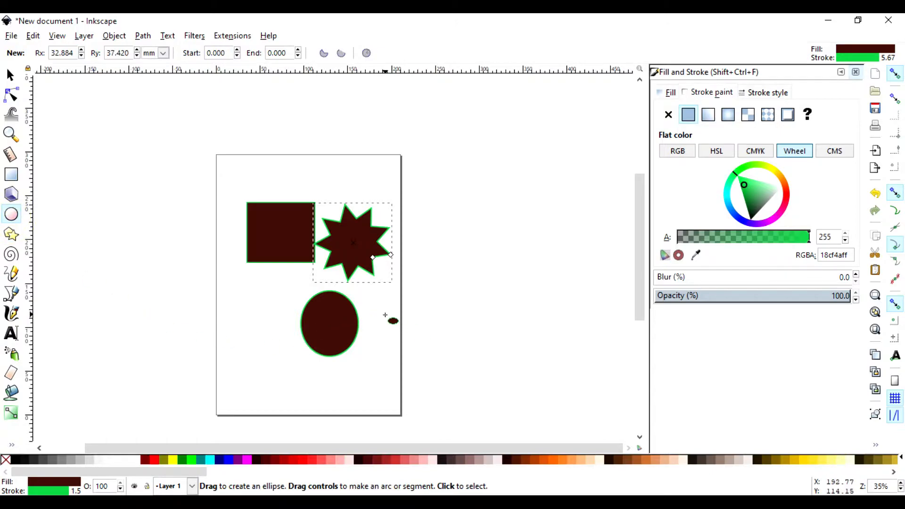
left_click_drag(228, 308, 270, 313)
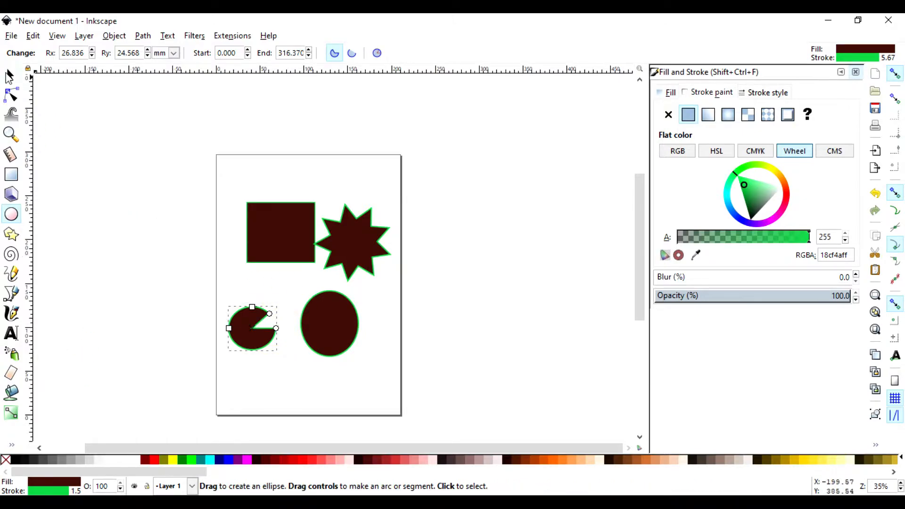
Fill the rectangle with blue, the star with yellow and the large ellipse with red
left_click(9, 75)
left_click(295, 239)
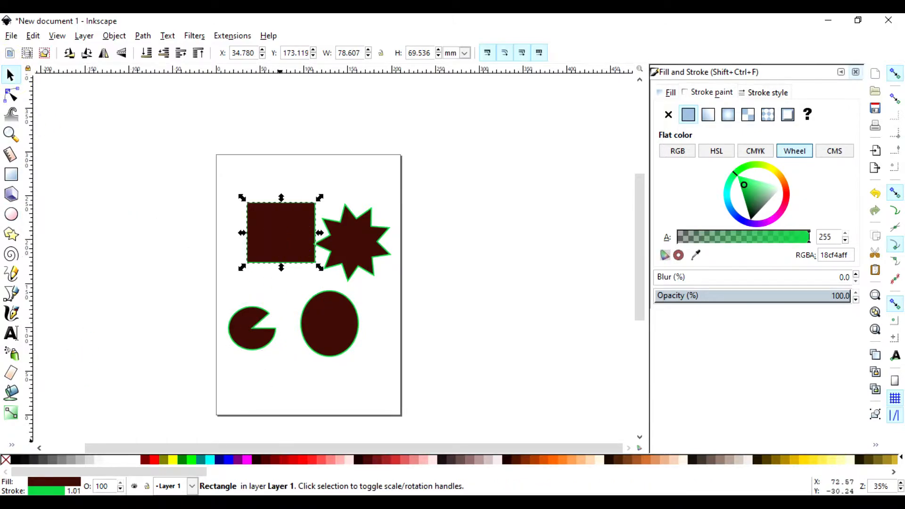
left_click(230, 460)
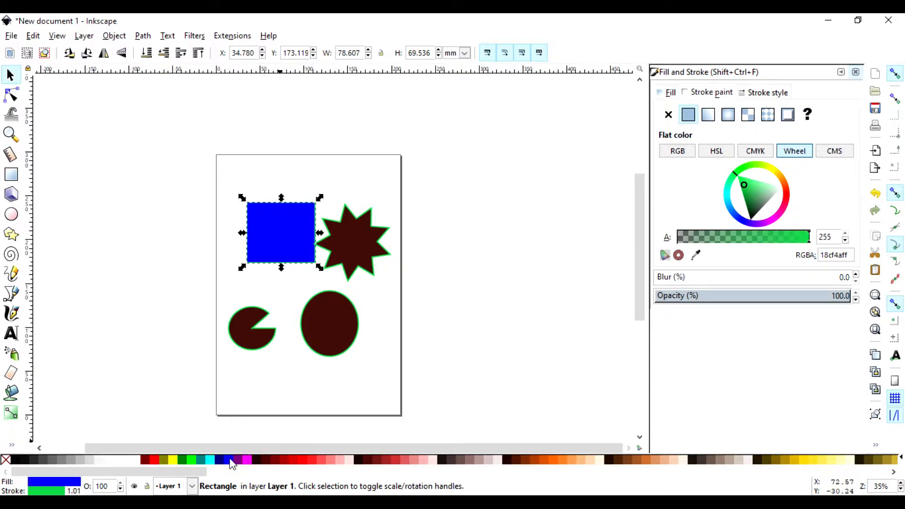
left_click(352, 245)
left_click(173, 460)
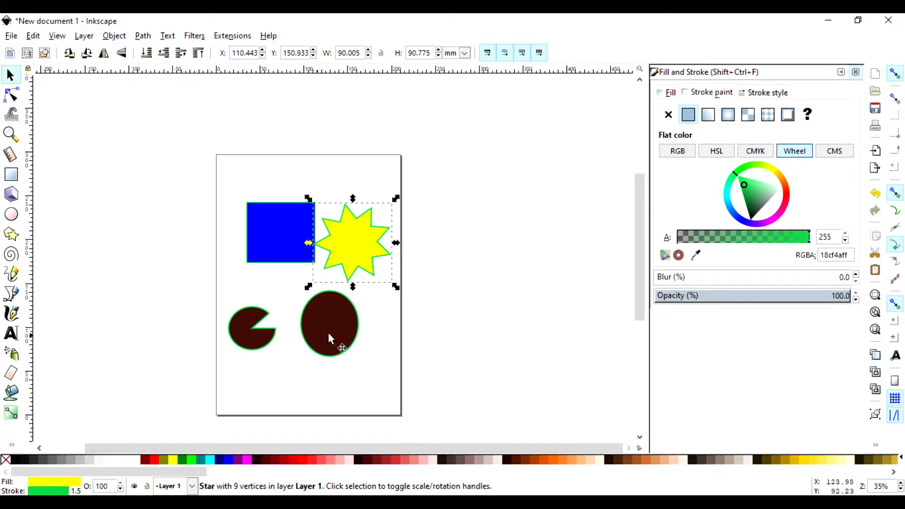
left_click(328, 332)
left_click(153, 460)
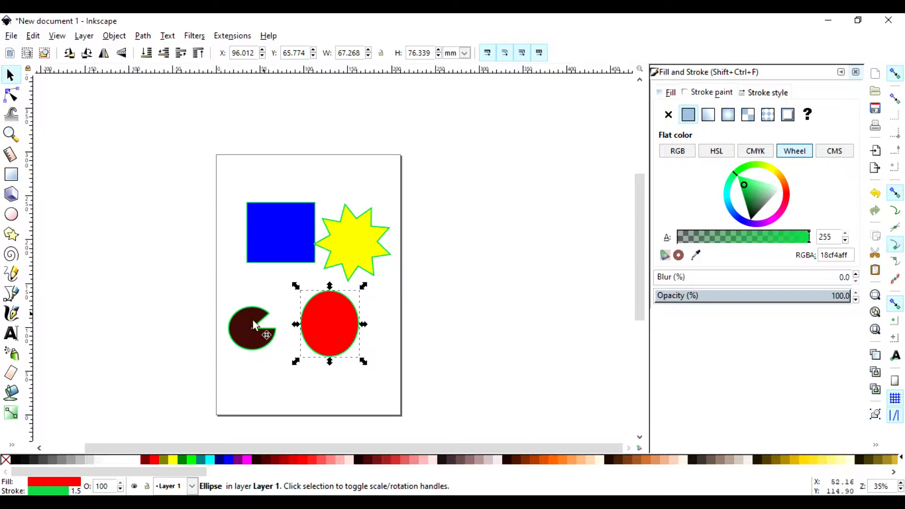
Move the pie shape closer to the rectangle, to about X 25.7 and Y 101.3 mm
left_click(239, 325)
left_click(376, 311)
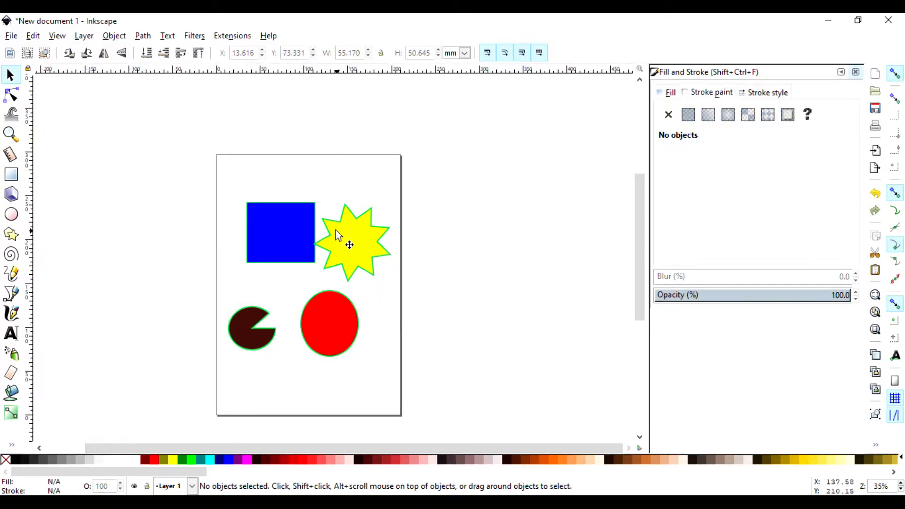
left_click_drag(244, 329, 258, 305)
left_click(388, 319)
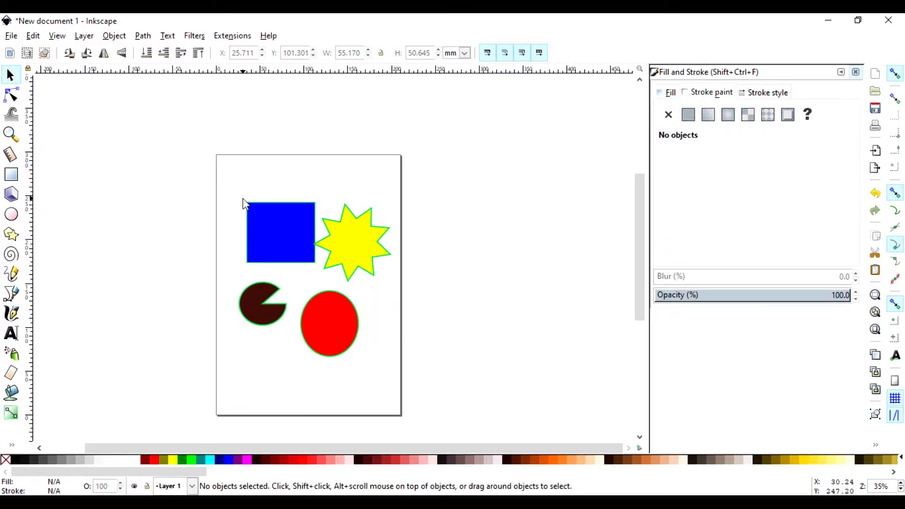
Move the yellow star over the blue rectangle's edge, to about X 79.7 and Y 152.2 mm
left_click(278, 236)
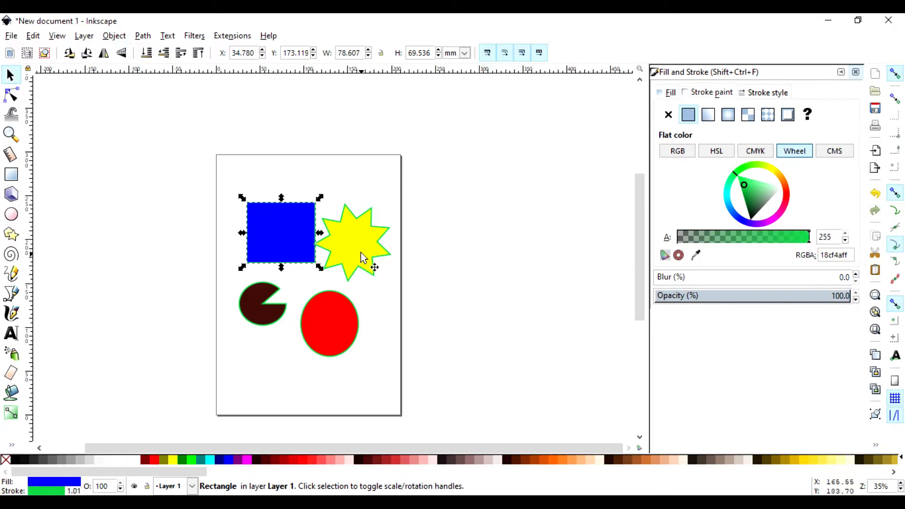
left_click_drag(373, 262, 338, 259)
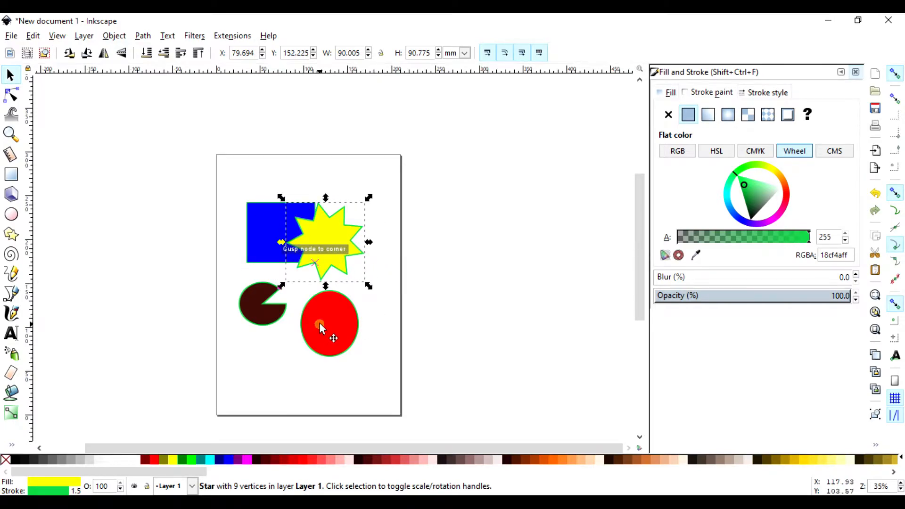
Move the red ellipse over the blue rectangle and star, and the pie shape onto the star at about X 119.8, Y 155.7 mm
left_click_drag(329, 335, 304, 257)
left_click_drag(269, 304, 355, 257)
left_click(357, 335)
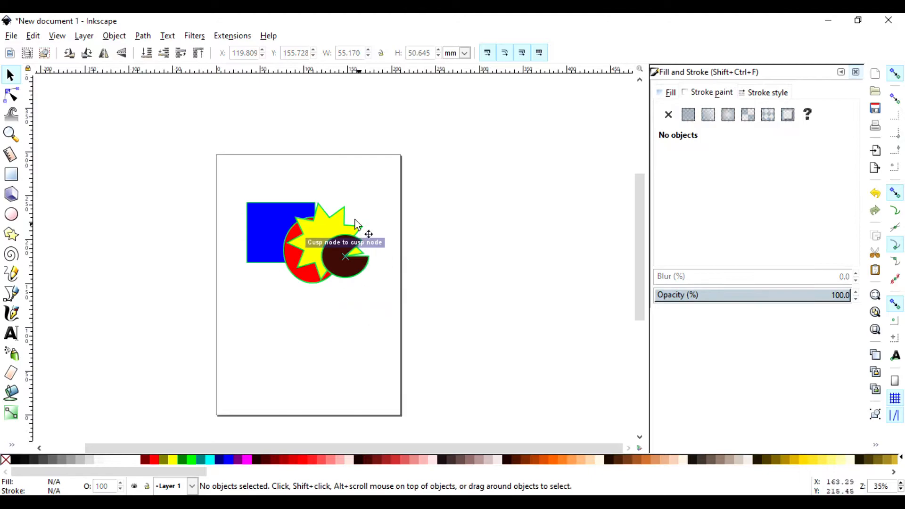
left_click(369, 177)
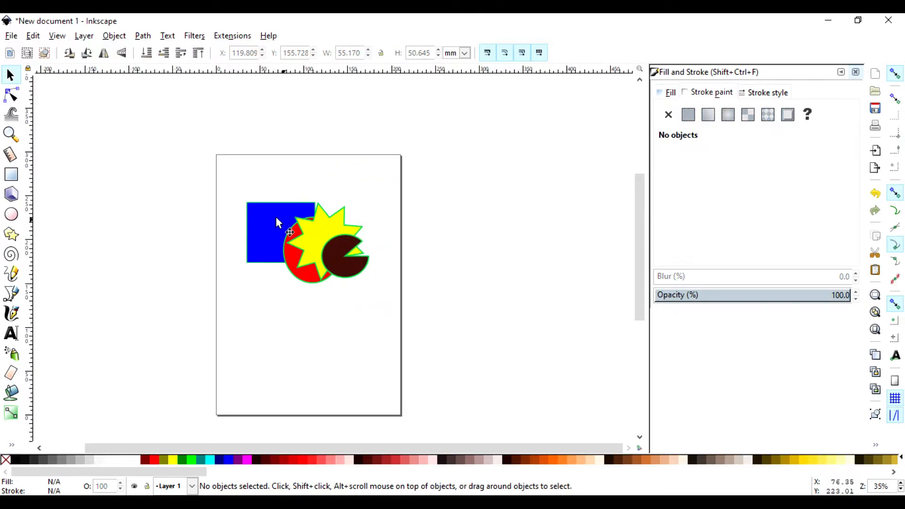
Raise the blue rectangle to the top of the stack and shift it to about X 38.3, Y 172.3 mm
left_click(264, 221)
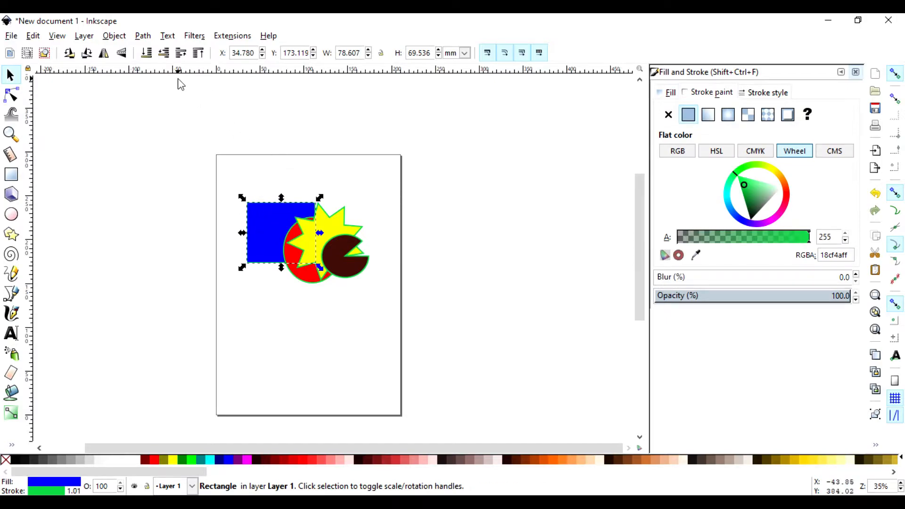
left_click(198, 54)
mouse_move(310, 242)
left_mouse_down()
mouse_move(307, 204)
mouse_move(299, 228)
left_mouse_up()
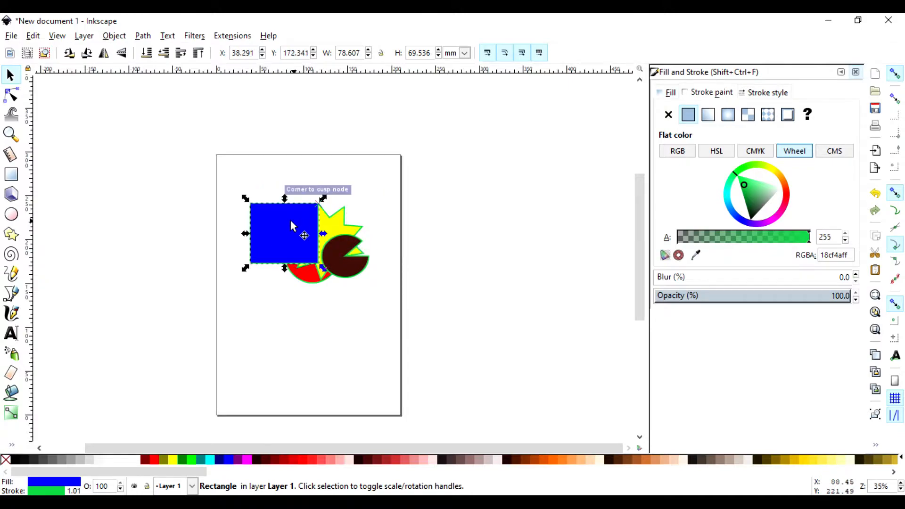
Lower the blue rectangle to the bottom of the stack and deselect it
left_click(146, 53)
left_click(290, 316)
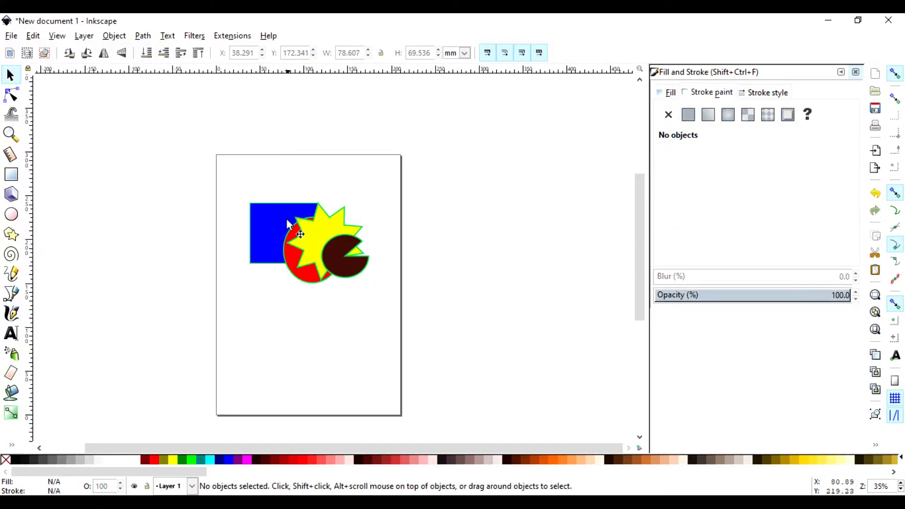
left_click(86, 38)
Lower the dark pie shape to the bottom of the stack and raise it back above the yellow star, twice
left_click(345, 263)
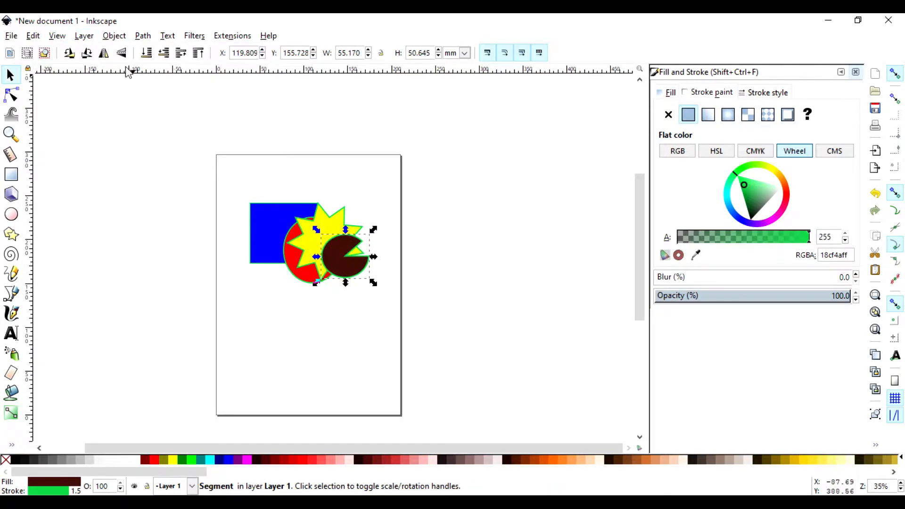
left_click(146, 53)
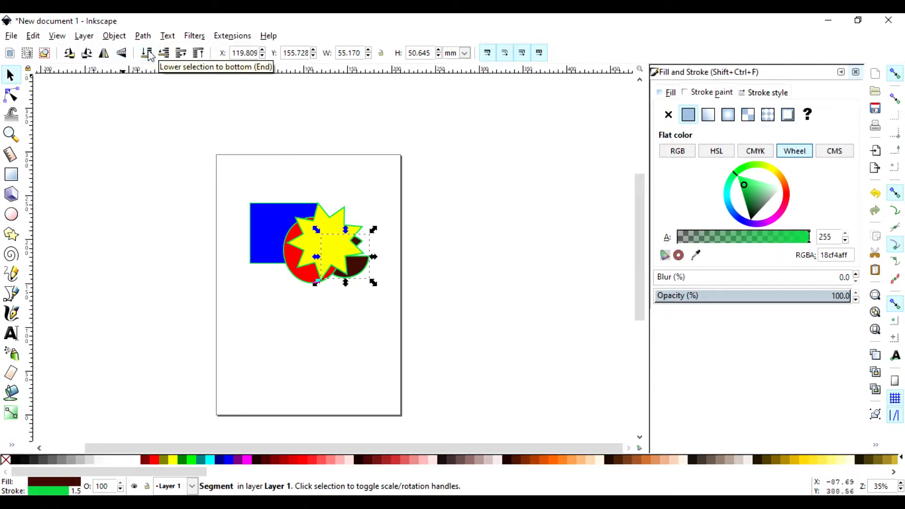
left_click(183, 58)
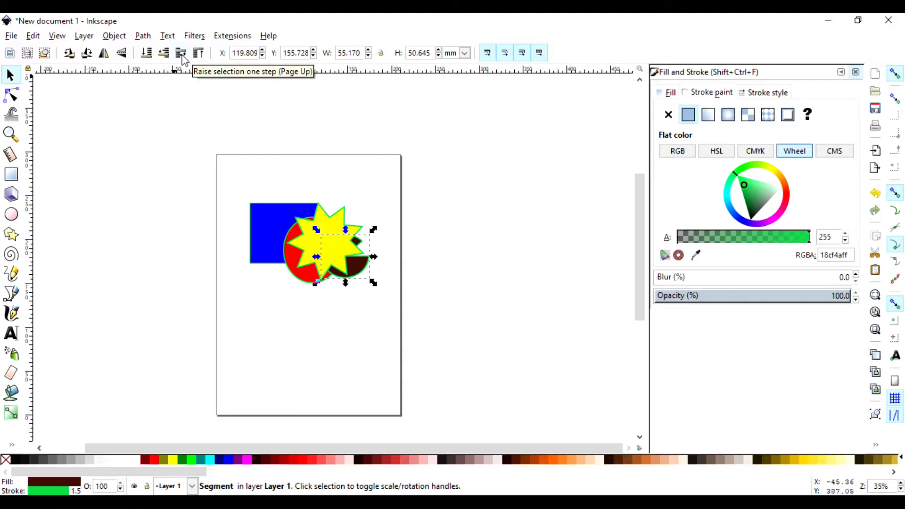
left_click(183, 57)
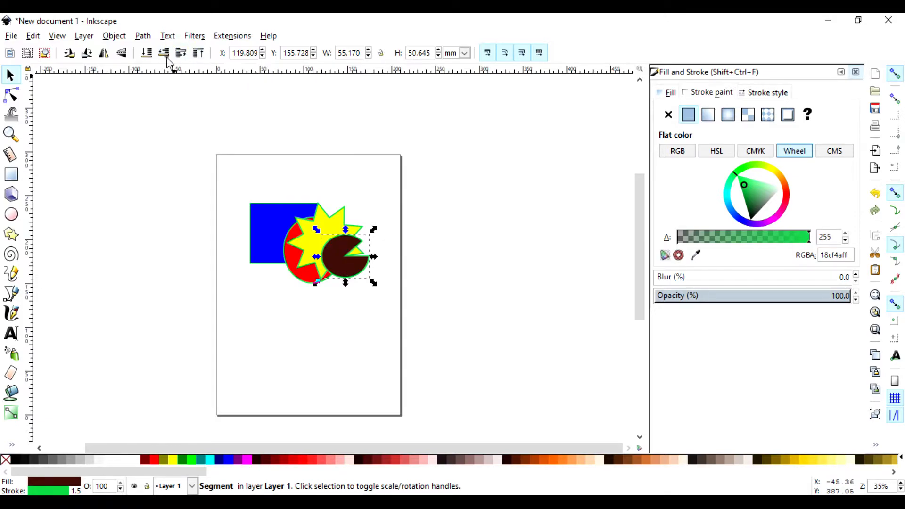
left_click(147, 56)
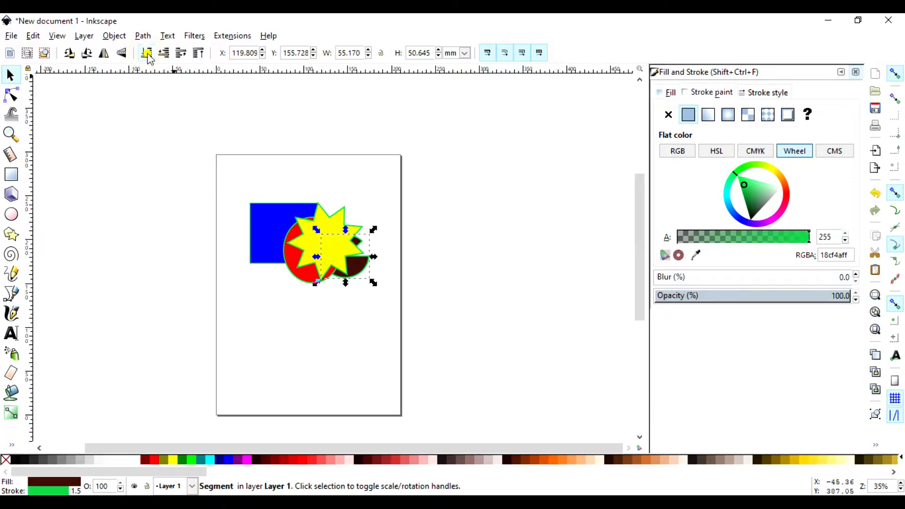
left_click(181, 53)
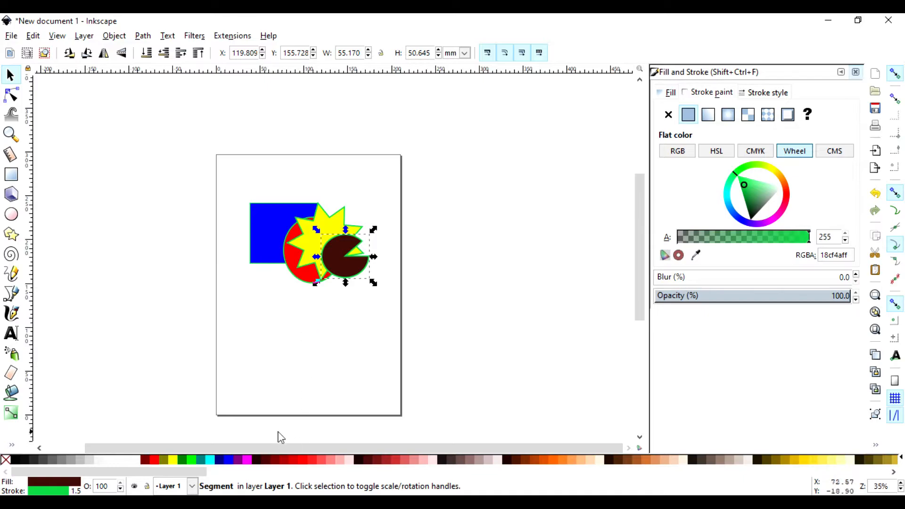
left_click(293, 366)
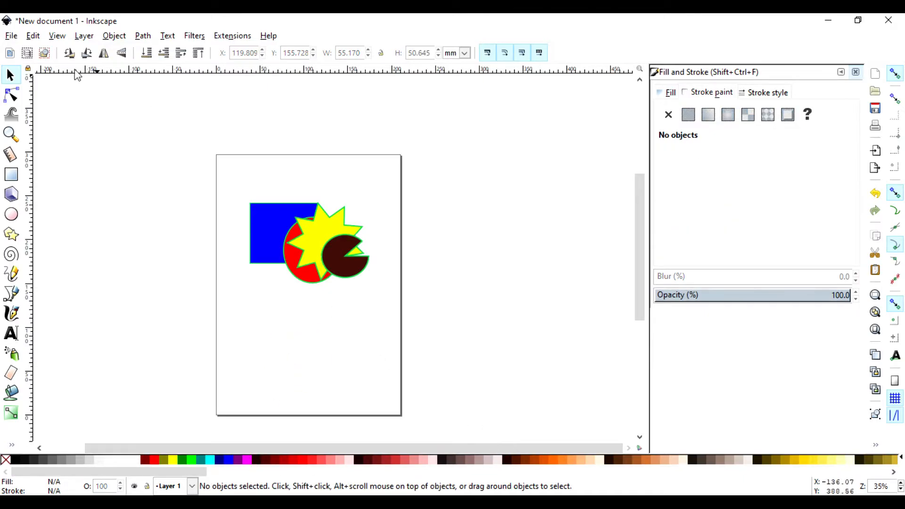
Spread the shapes apart: pie to about X 57.1, Y 16.6 mm, star to about X 150.8, Y 184.7 mm, red ellipse between them
left_click(335, 248)
left_click_drag(335, 248, 276, 383)
left_click(327, 236)
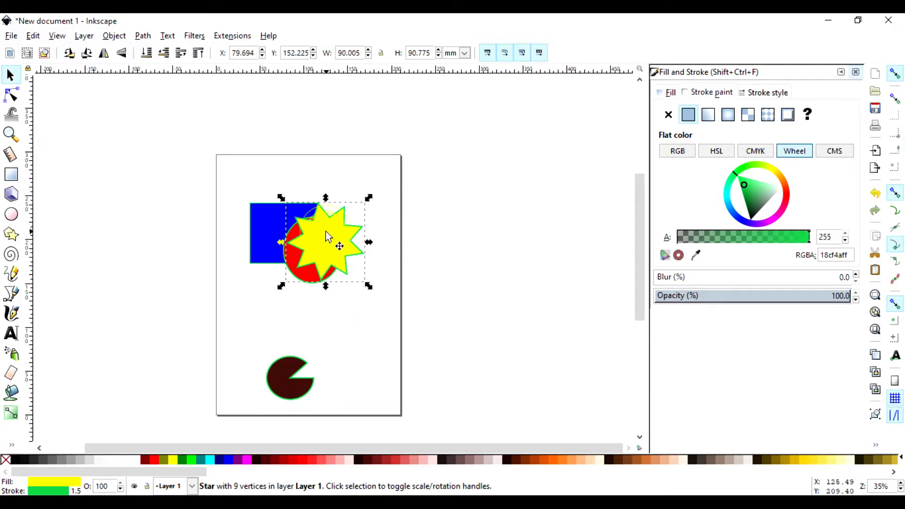
left_click_drag(326, 236, 389, 204)
left_click_drag(313, 250, 336, 299)
left_click(456, 285)
Open the blue rectangle for shape editing and return to the Selector tool
double_click(282, 232)
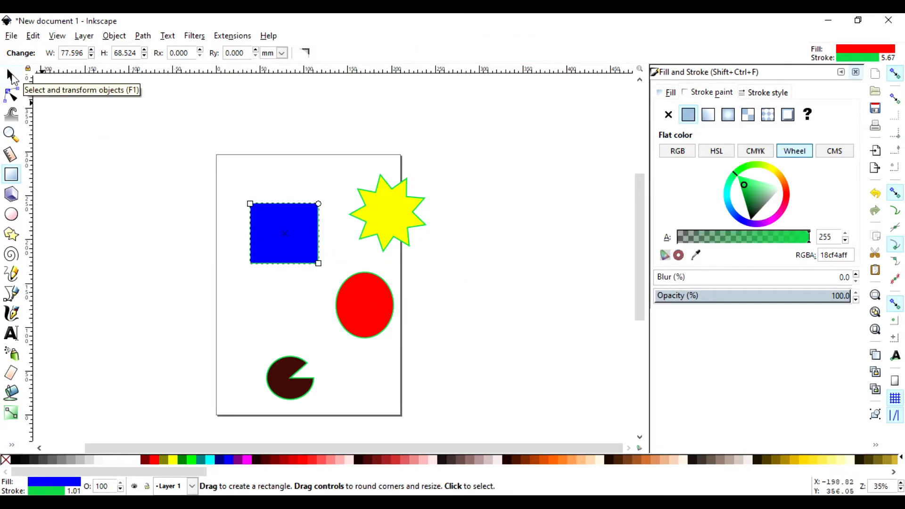
double_click(11, 75)
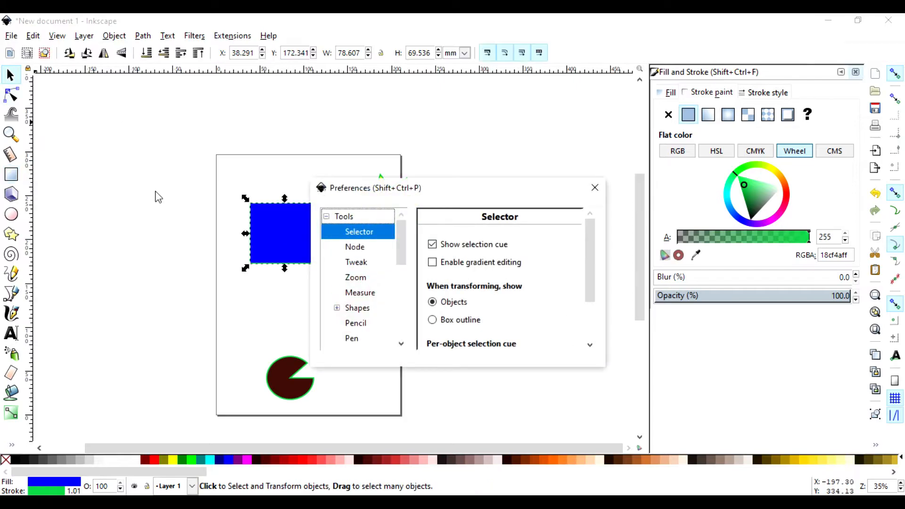
left_click(595, 188)
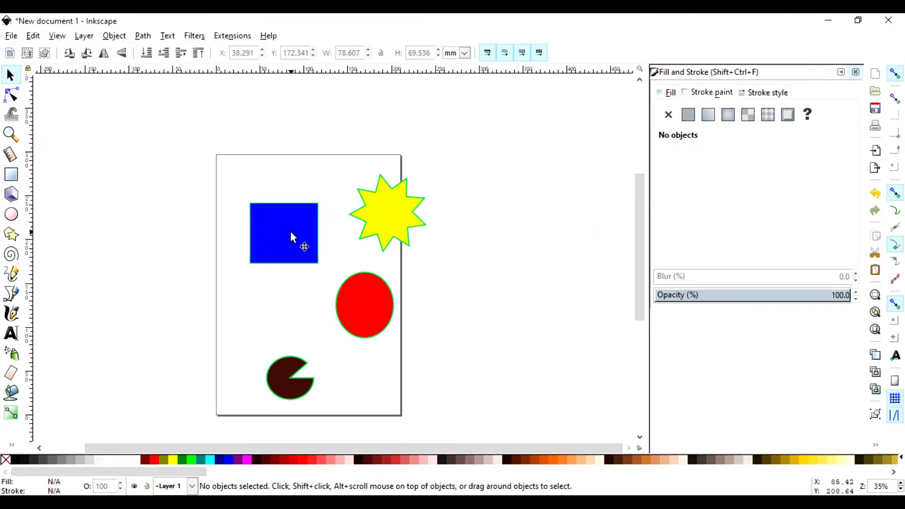
Open the yellow star for shape editing twice, returning to the Selector tool each time
double_click(383, 208)
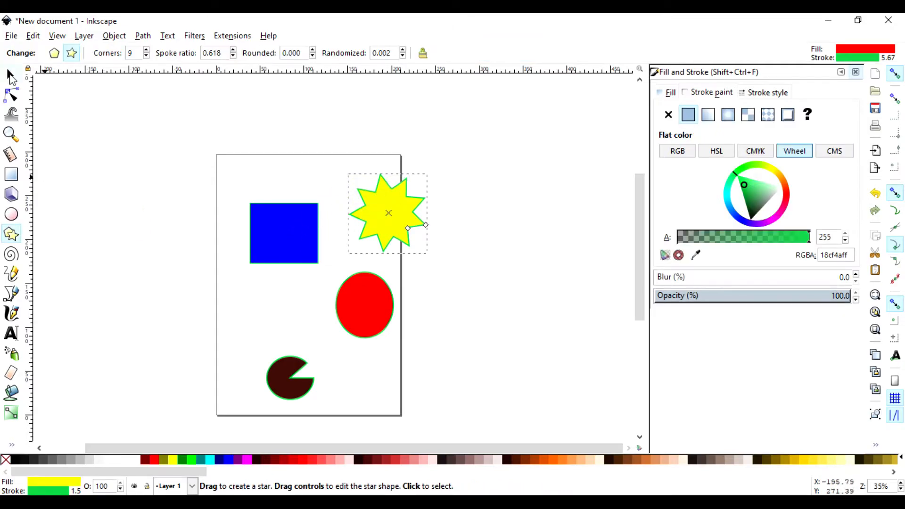
double_click(11, 75)
left_click(595, 188)
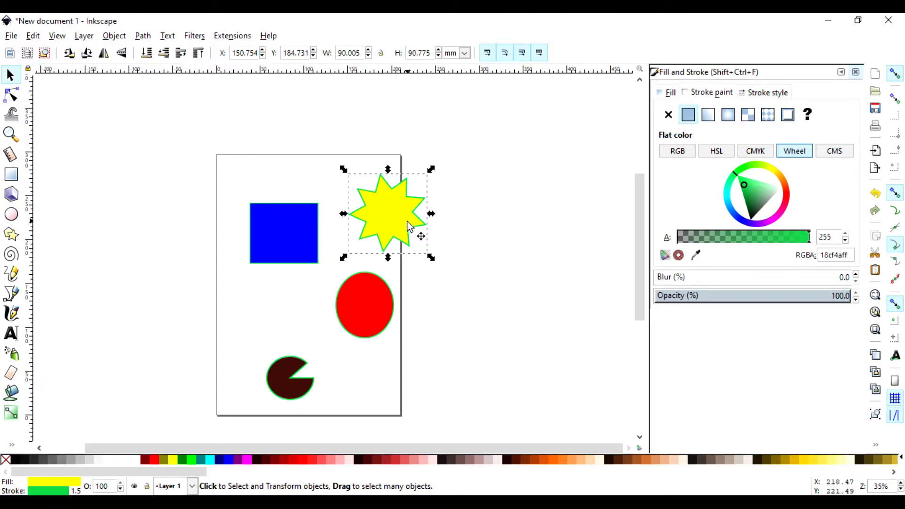
left_click(495, 190)
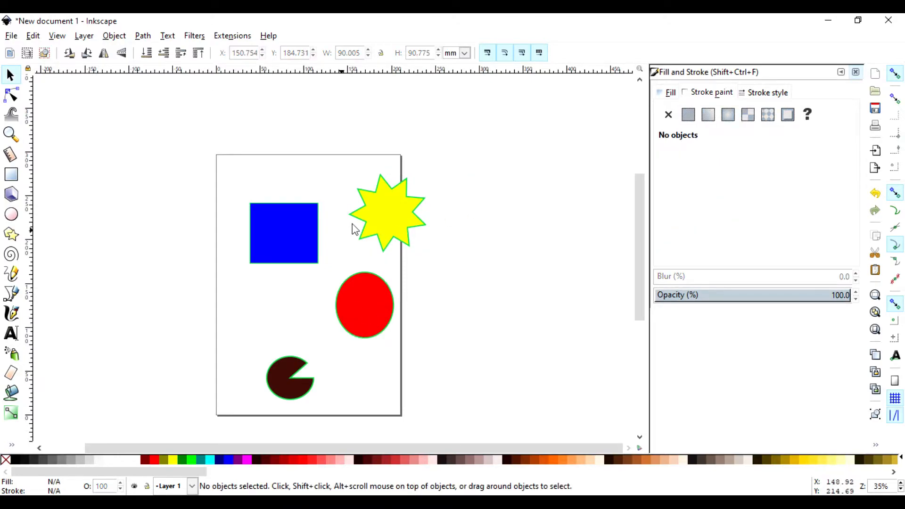
double_click(374, 200)
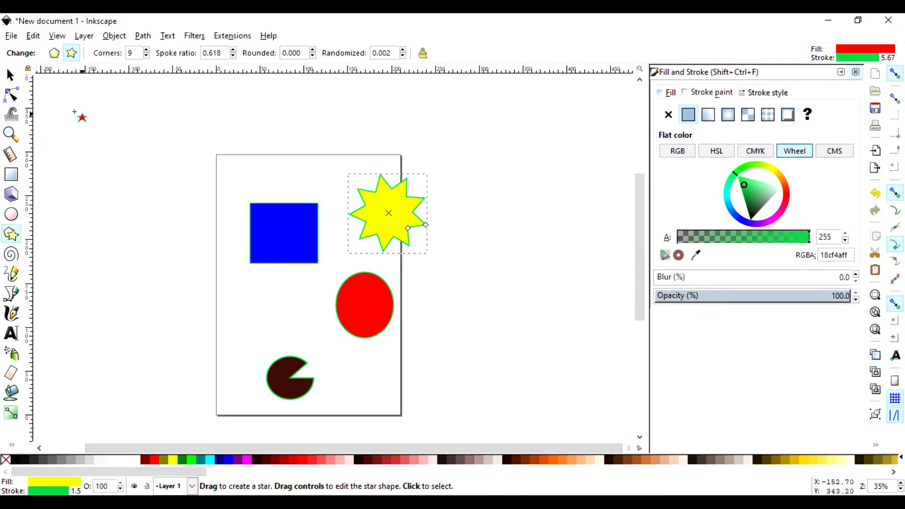
key("s")
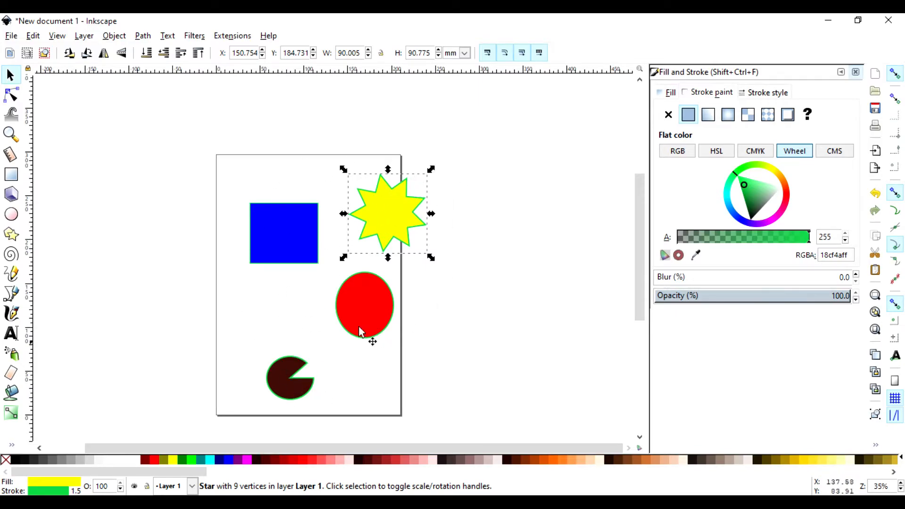
left_click(477, 234)
Select the yellow star and the dark pie shape together and move them to about X 45.0, Y 43.8 mm
double_click(389, 214)
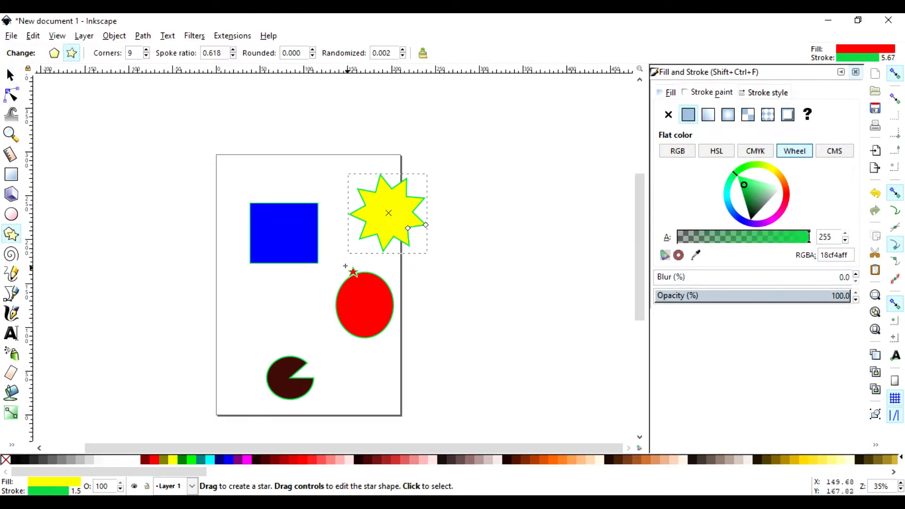
double_click(10, 75)
left_click(592, 186)
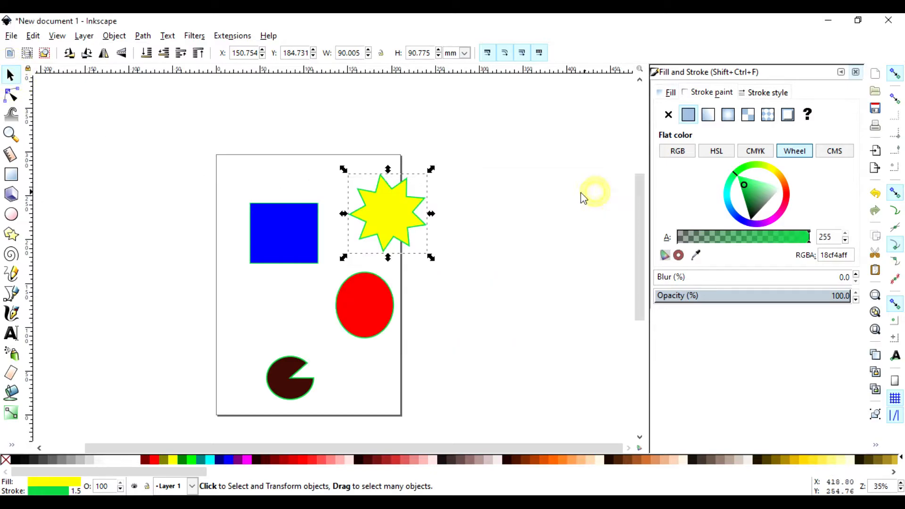
key("shift")
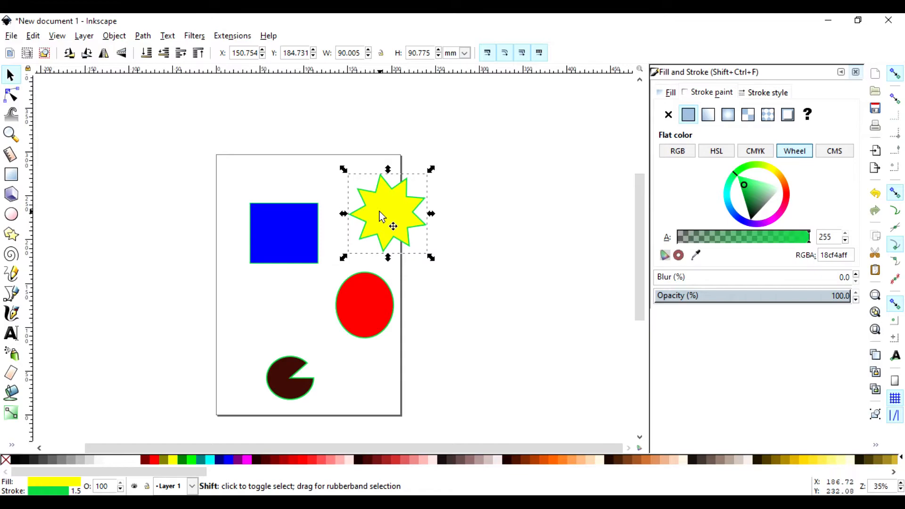
left_click(285, 371, "shift")
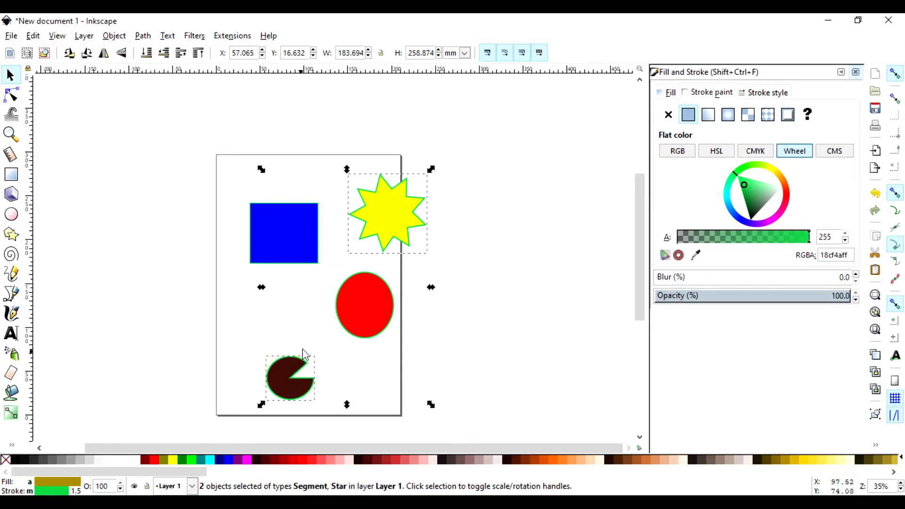
left_click_drag(376, 229, 366, 205)
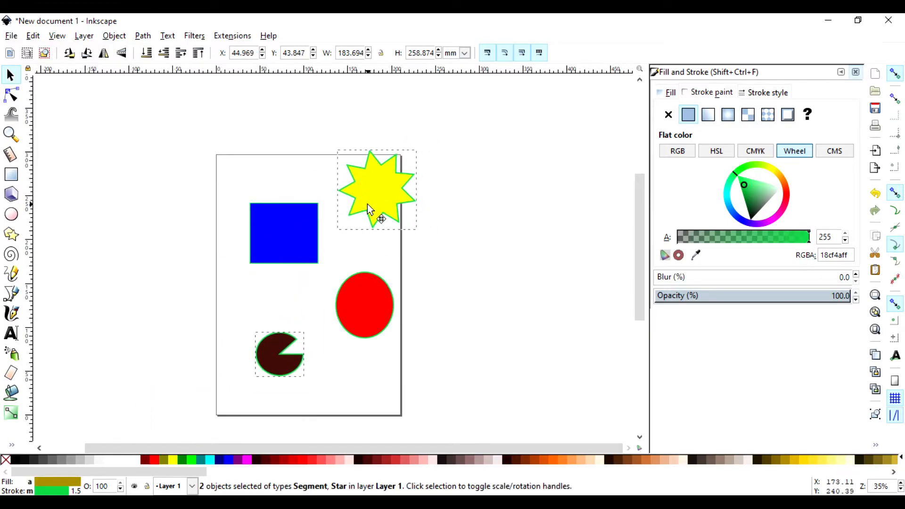
Try red shades and blue as the shared fill of the star and pie shape, and settle on yellow
left_click(302, 460)
left_click(334, 460)
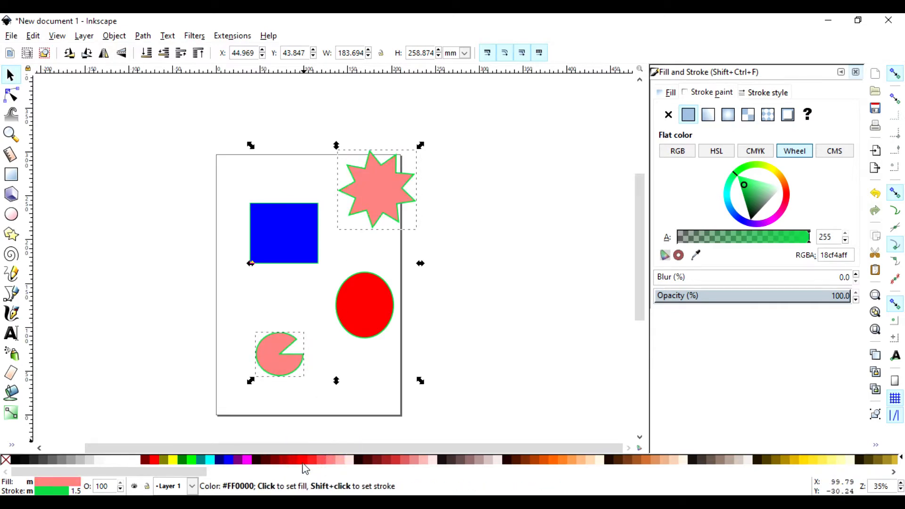
left_click(295, 460)
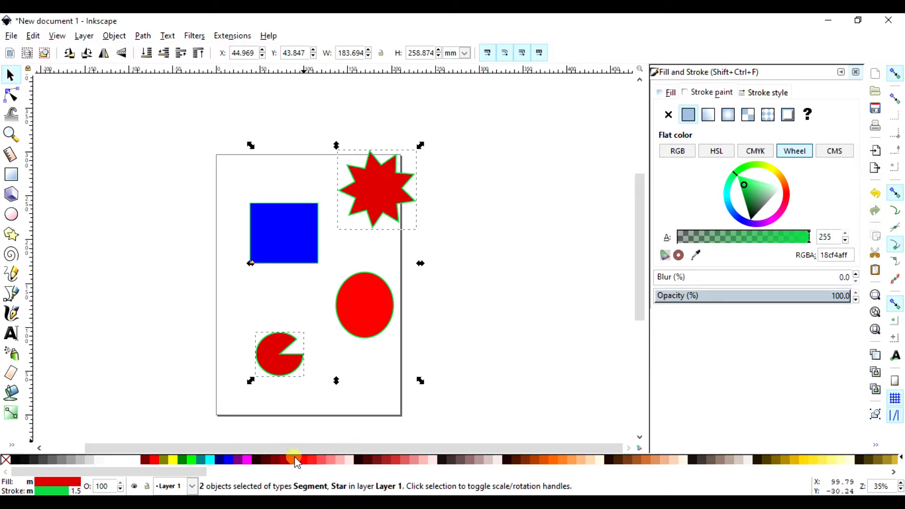
left_click(224, 460)
left_click(174, 460)
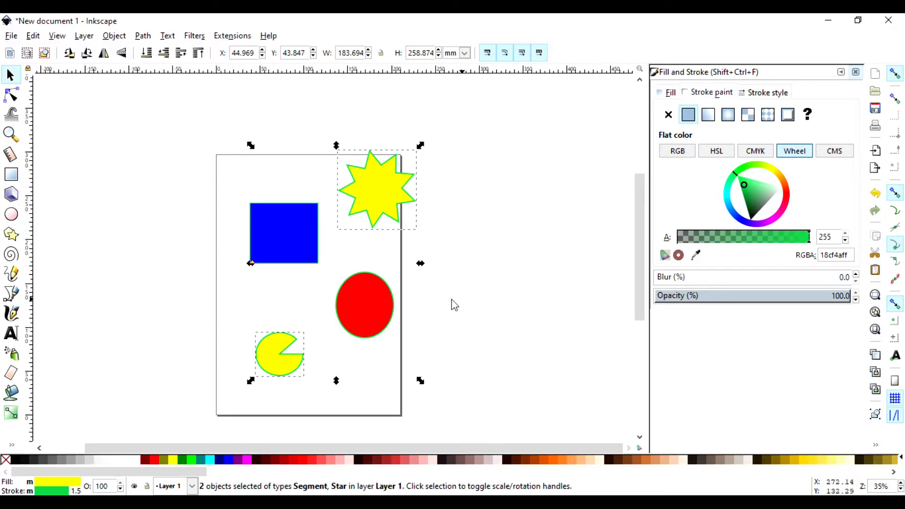
Add the red ellipse to the selection, fill all three shapes with bright green and place them at about X 38.9, Y 42.3 mm
left_click(376, 313, "shift")
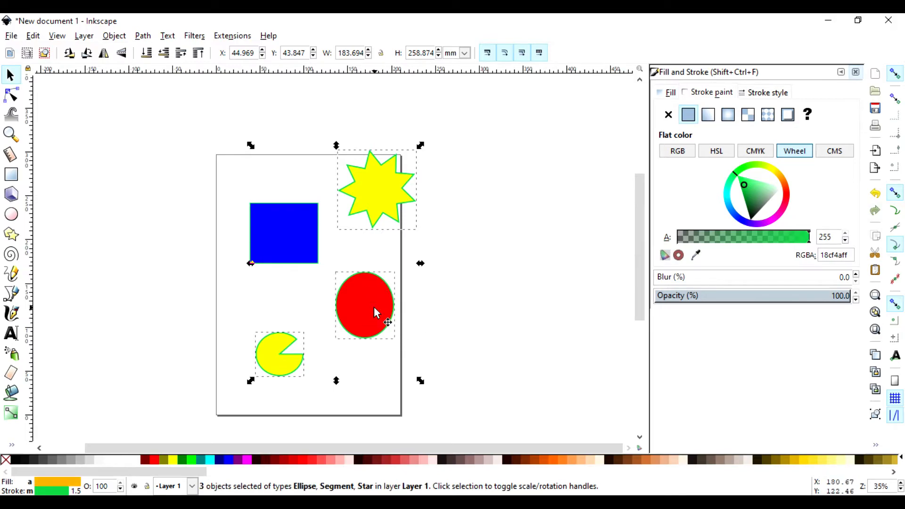
left_click_drag(368, 272, 475, 254)
left_click(196, 462)
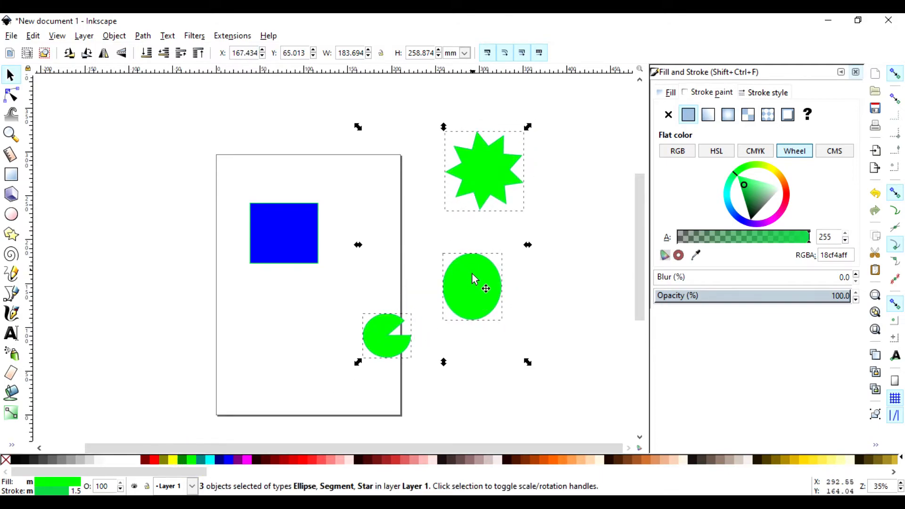
left_click_drag(471, 277, 354, 296)
left_click(467, 245)
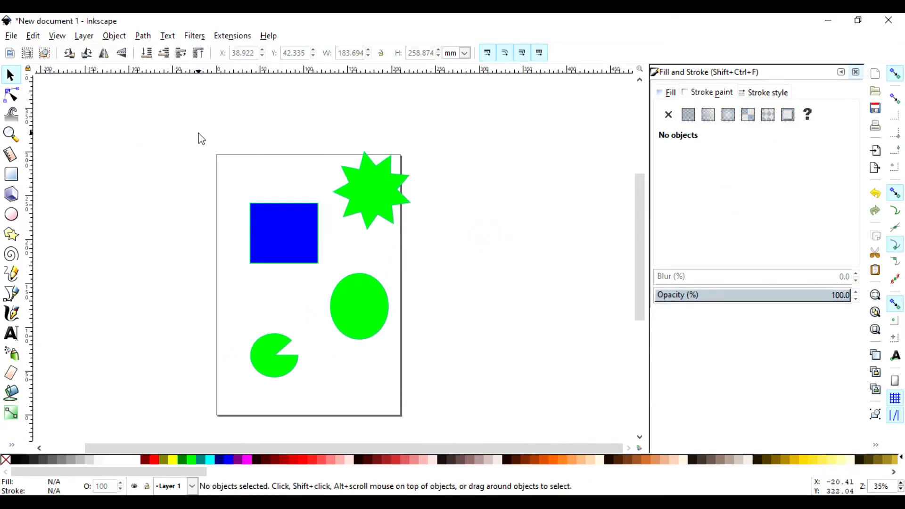
Select all four shapes together, try a magenta fill and change it to dark red
left_click_drag(182, 127, 423, 408)
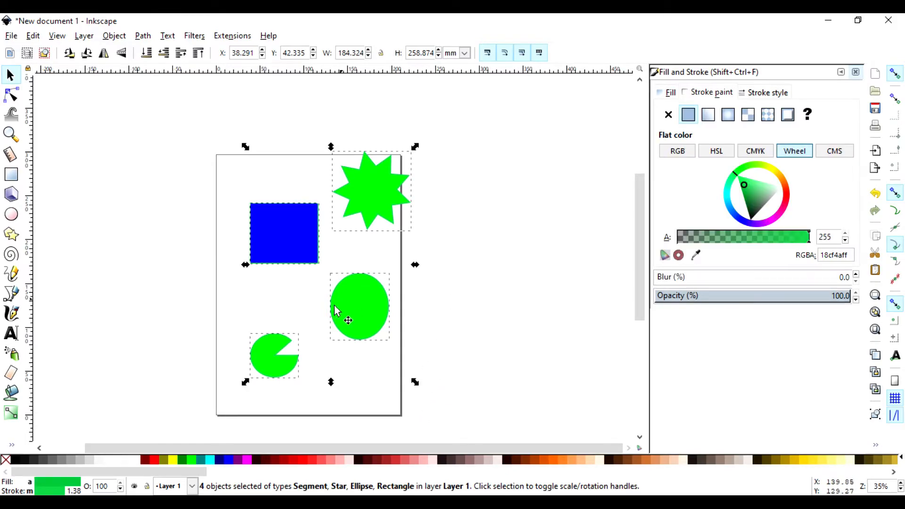
left_click(247, 459)
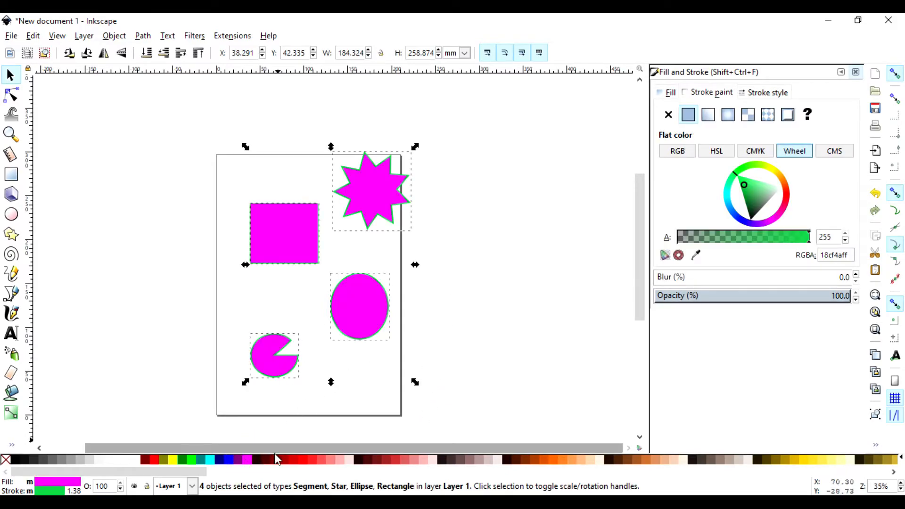
left_click(274, 459)
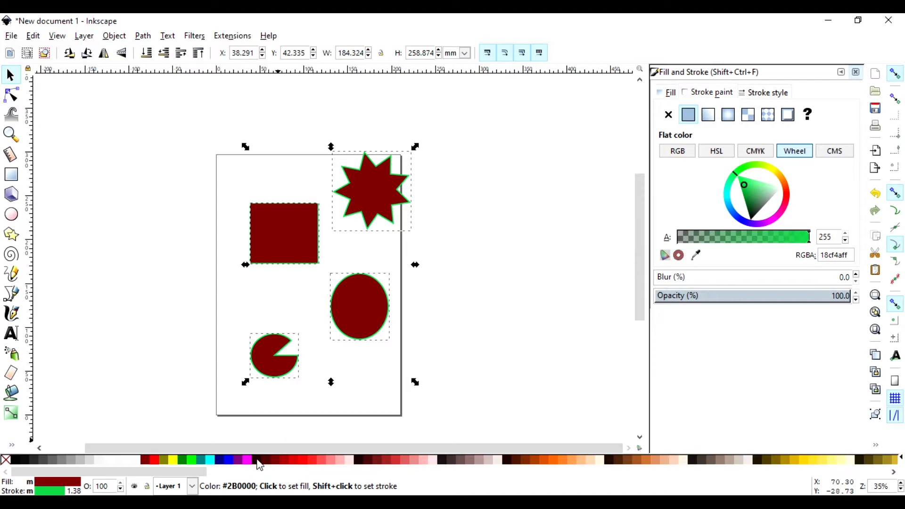
Fill all four selected shapes with the very dark red #2B0000, and recolour the ellipse alone with yellow
left_click(258, 461)
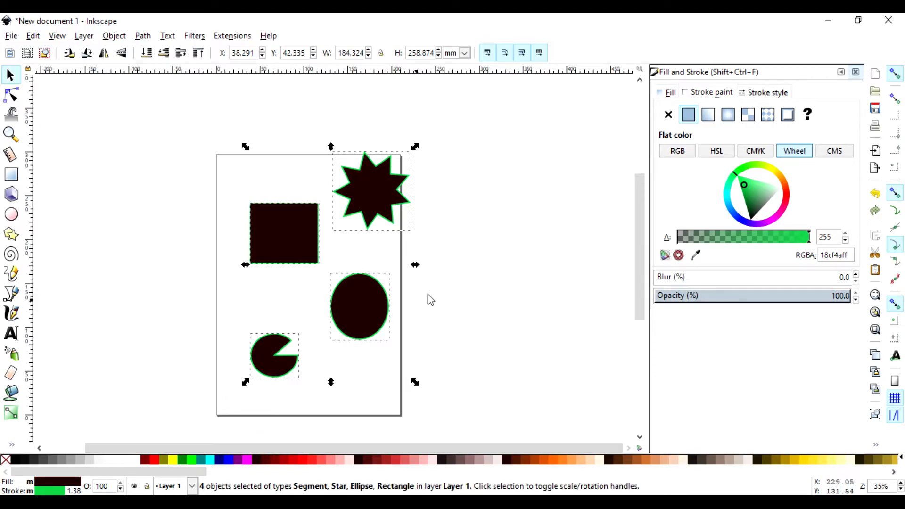
left_click(488, 271)
double_click(358, 304)
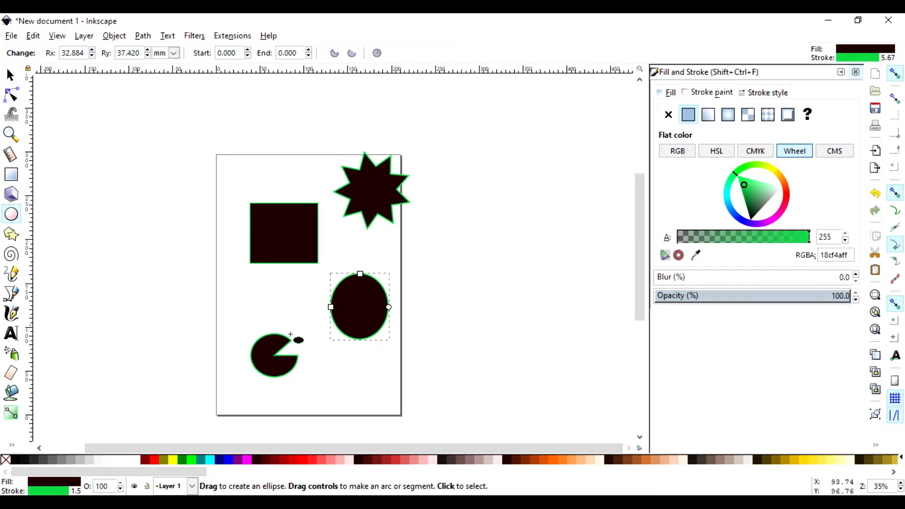
left_click(10, 74)
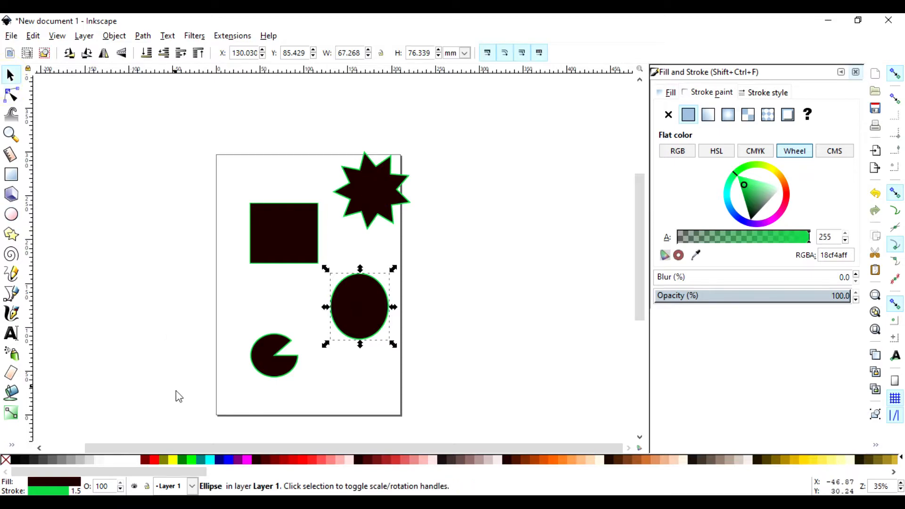
left_click(173, 460)
Fill the pie shape with dark red and the rectangle with blue (#0000FF)
left_click(257, 368)
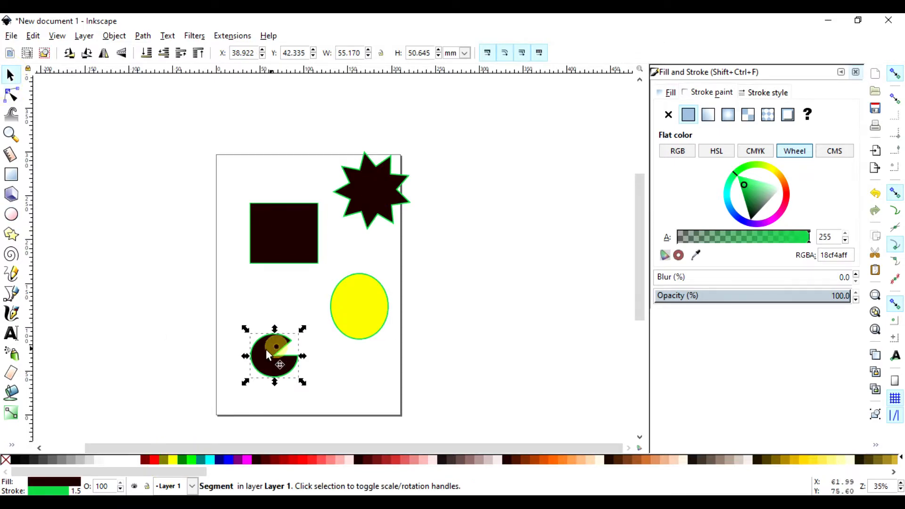
left_click(146, 460)
left_click(272, 248)
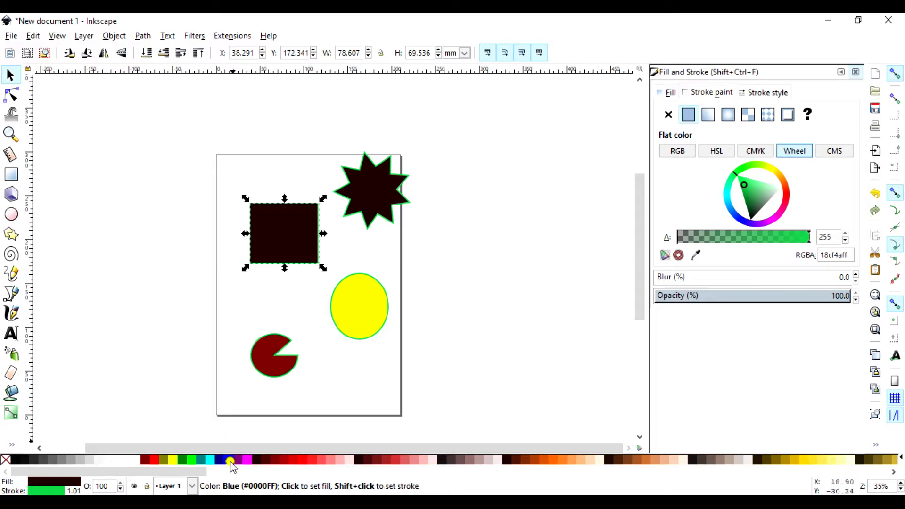
left_click(230, 459)
Fill the nine-pointed star with bright green and deselect it
double_click(374, 190)
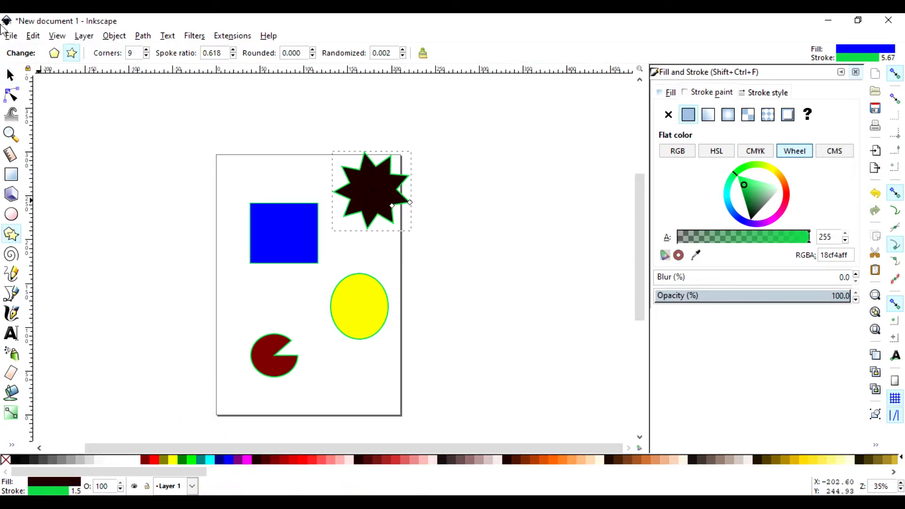
left_click(11, 74)
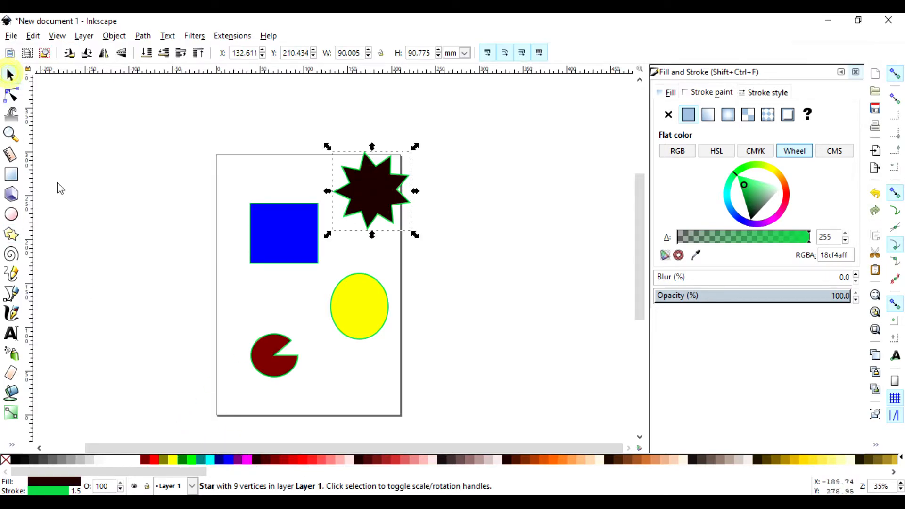
left_click(191, 461)
left_click(471, 220)
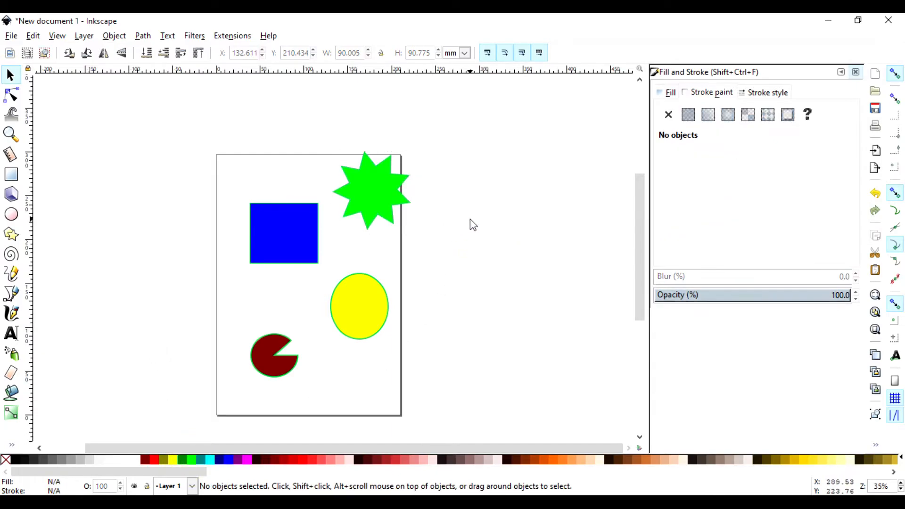
Move the dark red pie shape up beside the yellow ellipse, to about X 53.3, Y 98.3 mm
left_click(289, 343)
left_click_drag(289, 343, 301, 293)
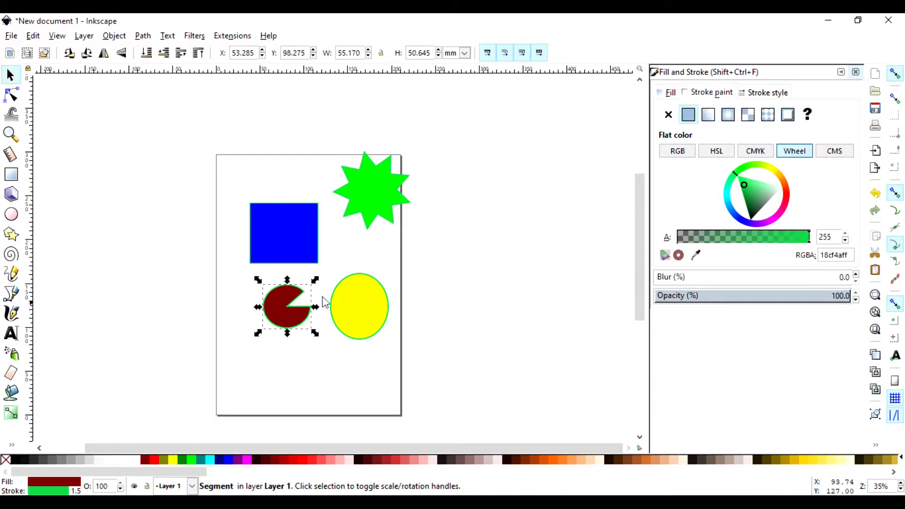
left_click(392, 255)
left_click(368, 296)
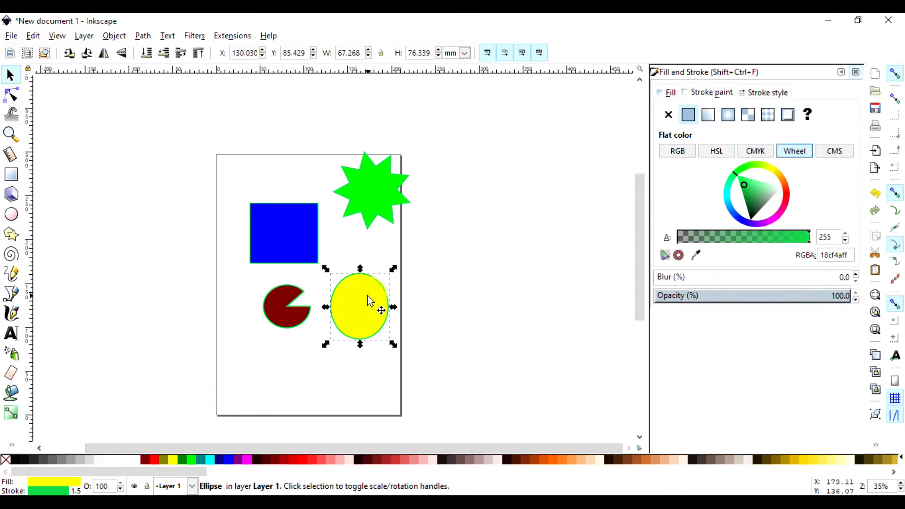
key("e")
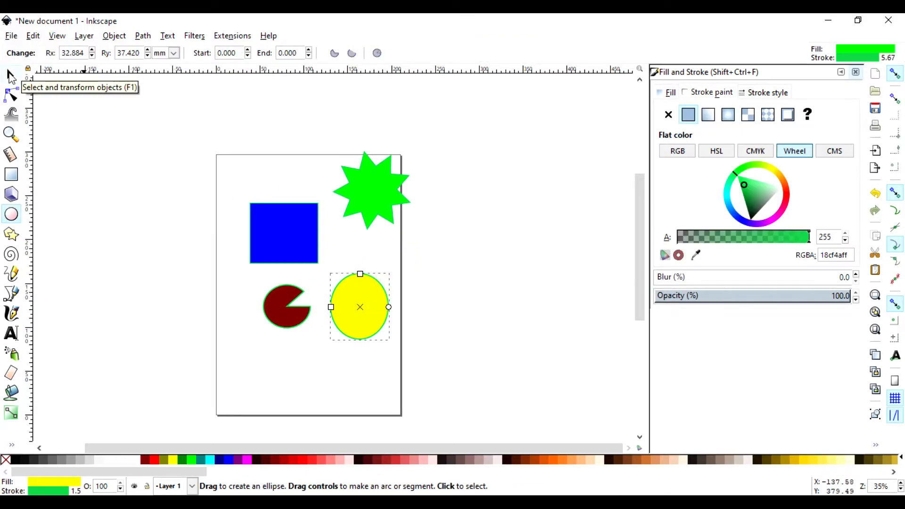
left_click(10, 75)
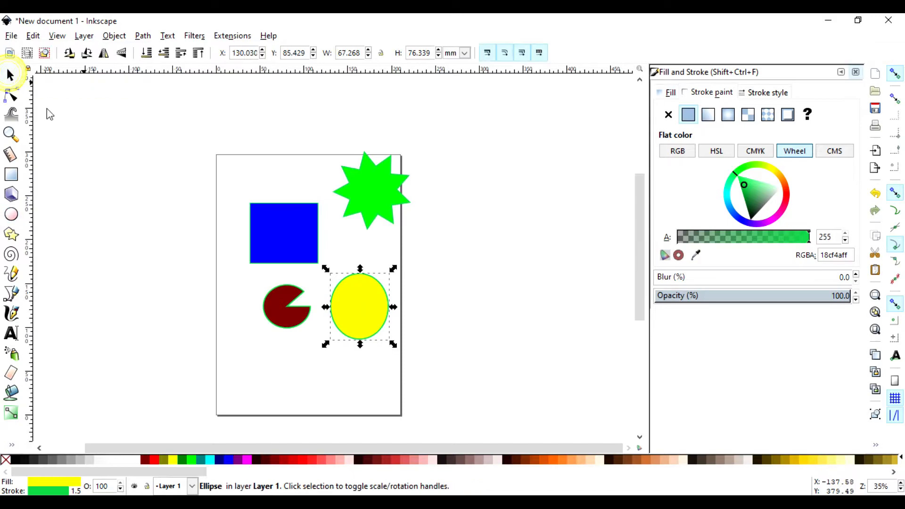
Duplicate the green star and place the copy beside the page at about X 258.1, Y 200.6 mm
left_click(369, 191)
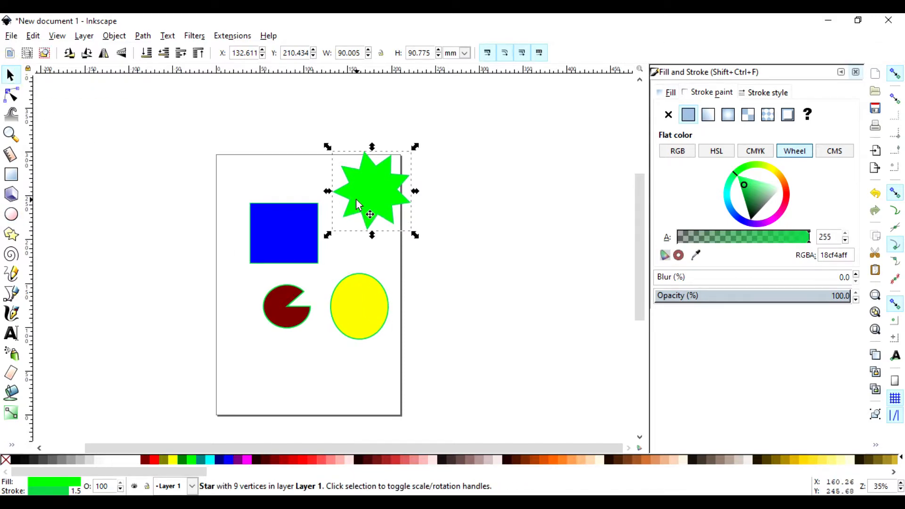
key("ctrl")
left_click_drag(349, 190, 486, 195)
left_click(487, 276)
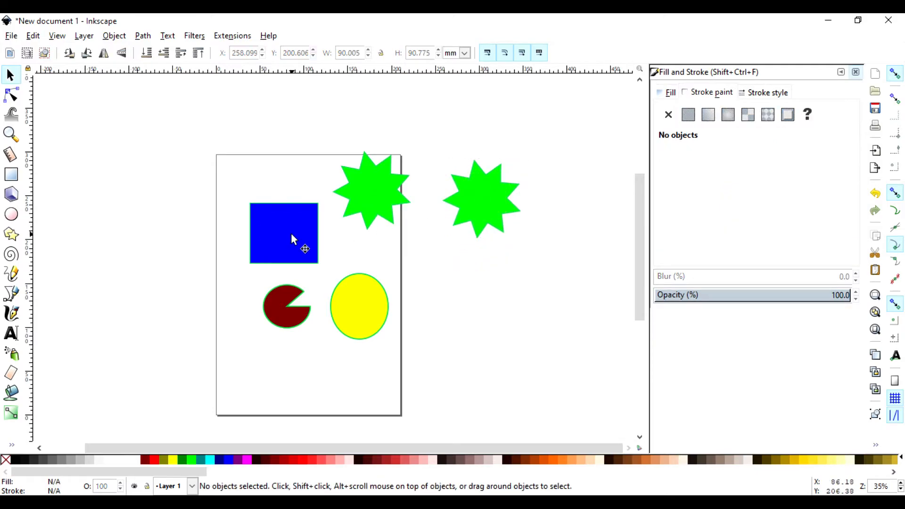
Copy the original green star and paste it below its duplicate at about X 257.4, Y 40.8 mm
left_click(361, 196)
right_click(371, 191)
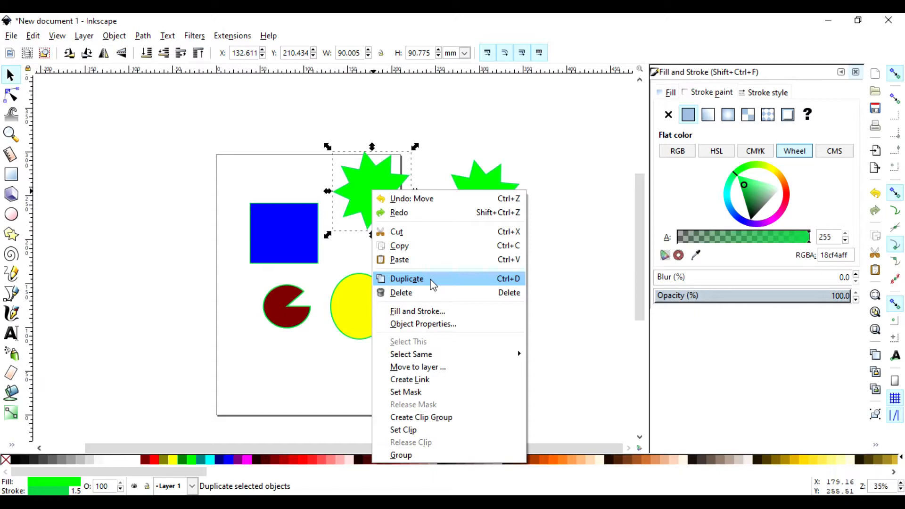
left_click(417, 248)
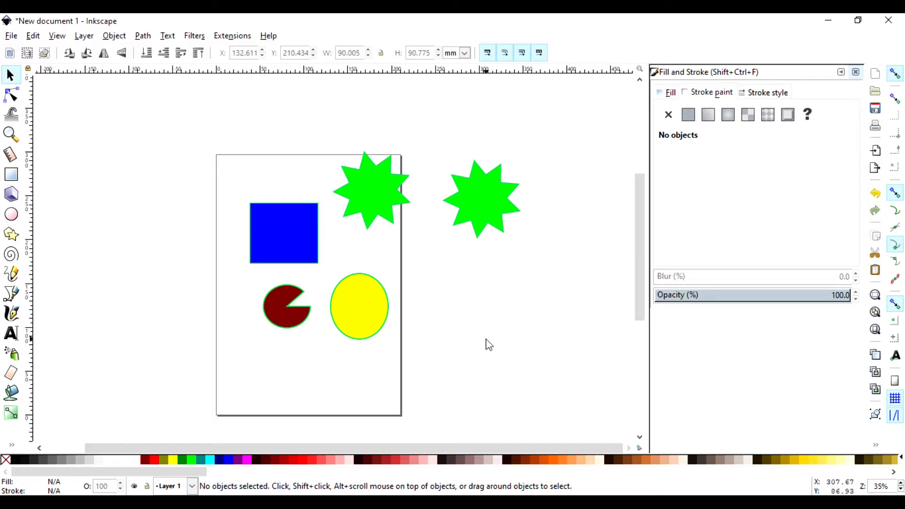
key("ctrl")
key("ctrl+v")
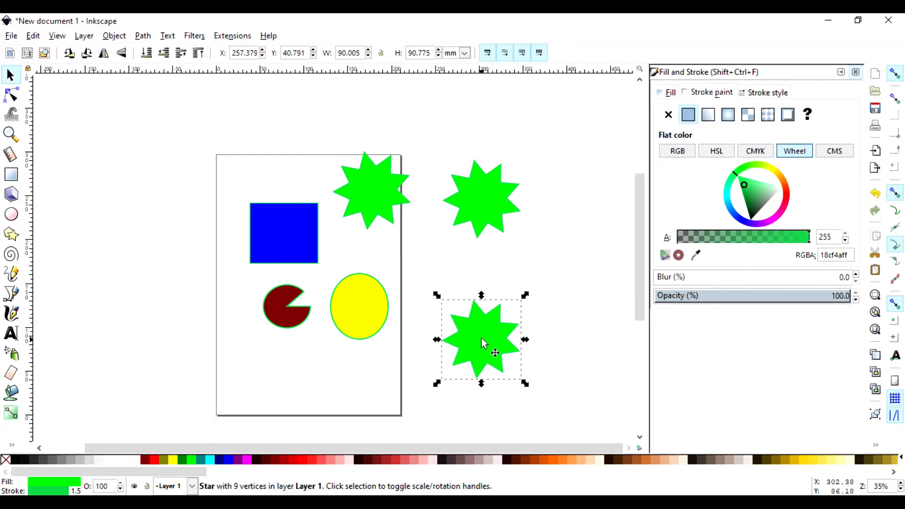
left_click(514, 247)
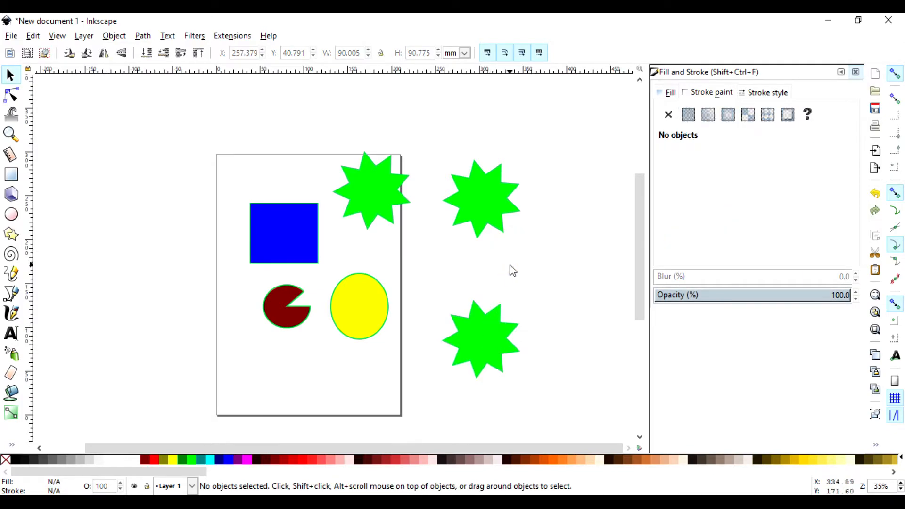
Undo the last star paste and the move of the duplicated star
right_click(511, 265)
left_click(473, 317)
right_click(421, 256)
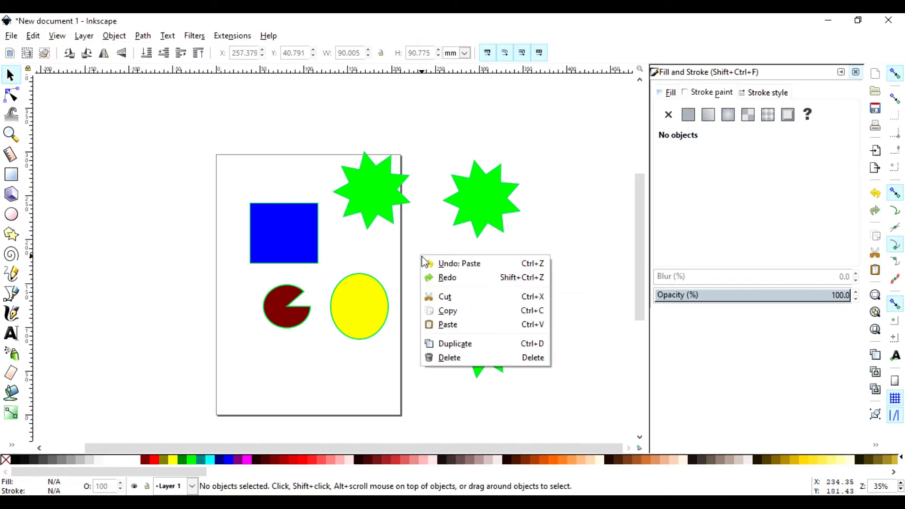
left_click(470, 267)
right_click(468, 266)
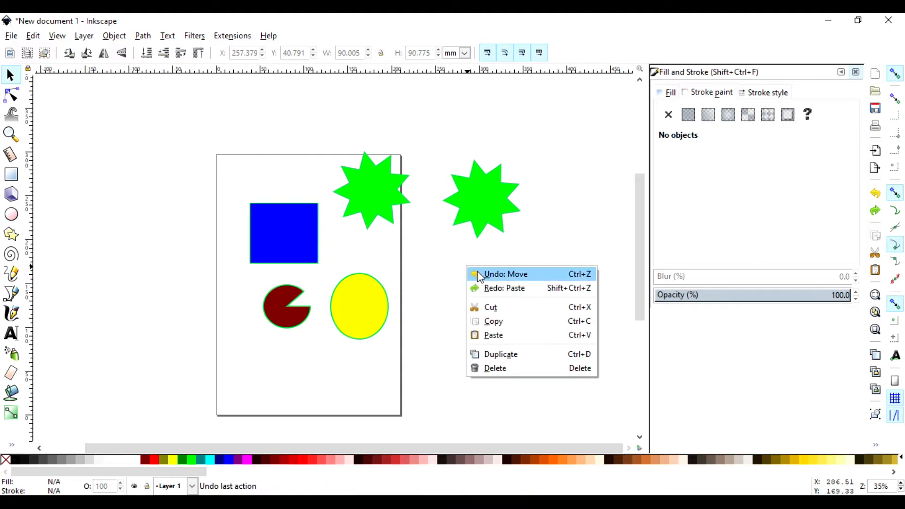
left_click(479, 270)
Copy the green star and paste it outside the page at about X 295.2, Y 88.4 mm
double_click(377, 195)
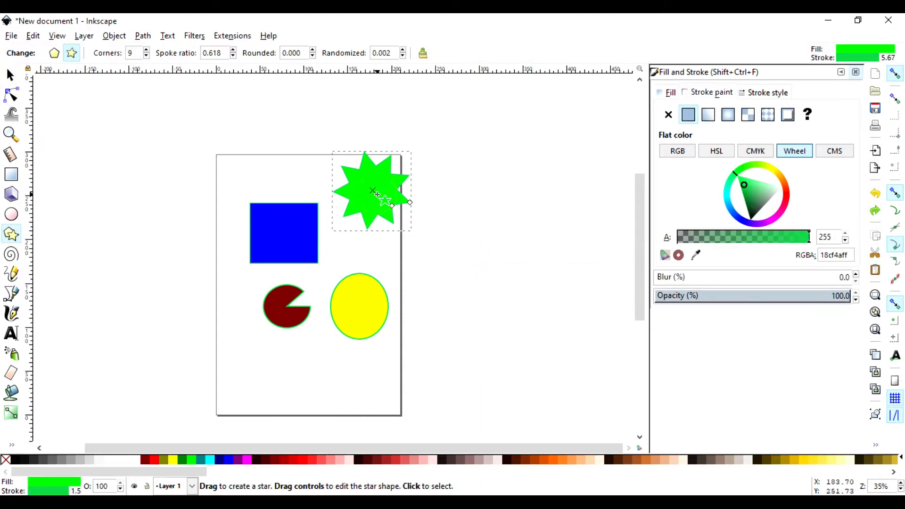
double_click(10, 75)
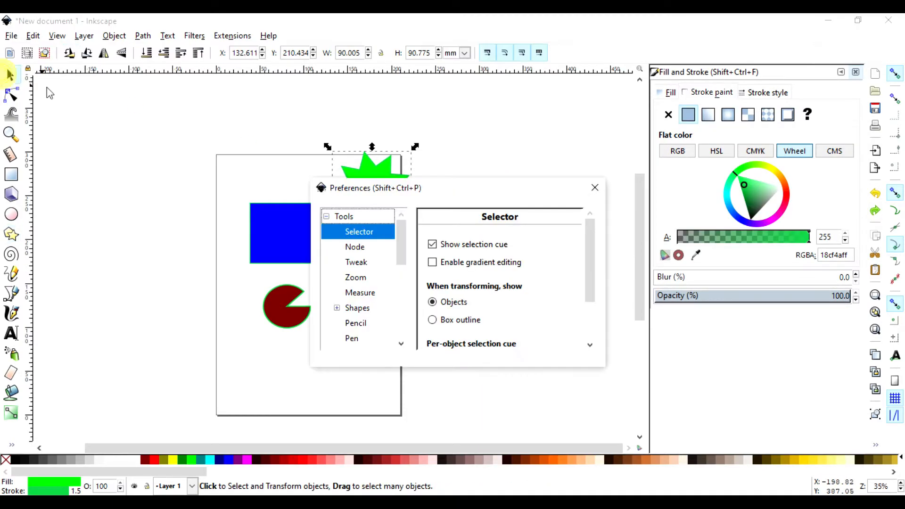
left_click(593, 187)
right_click(365, 183)
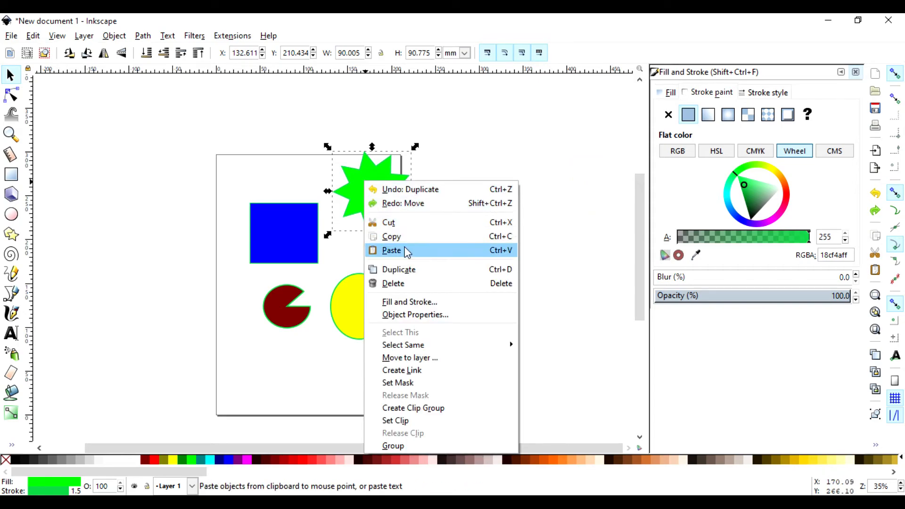
left_click(394, 237)
right_click(483, 229)
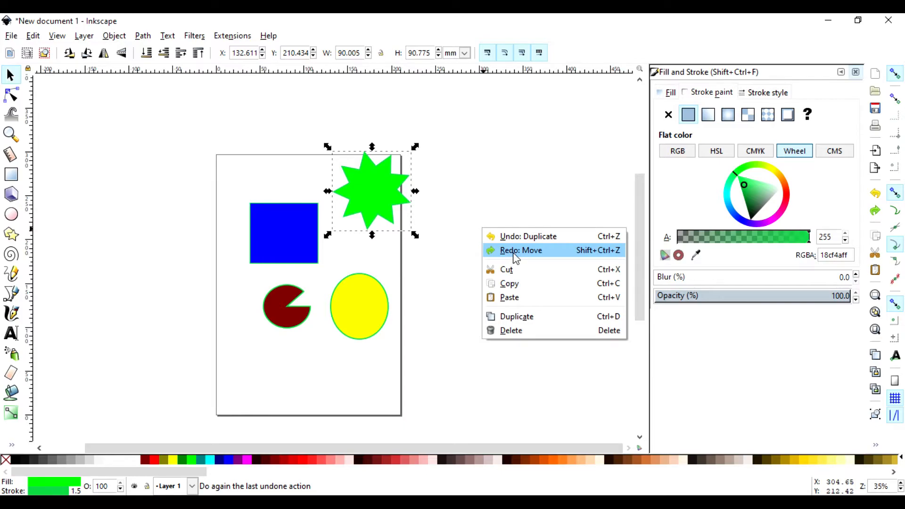
left_click(514, 298)
left_click(510, 196)
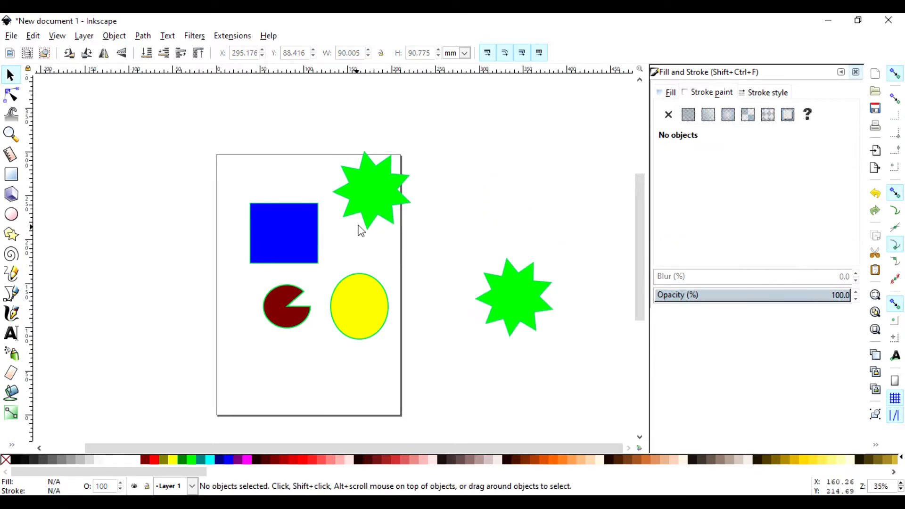
Move the pasted star closer to the page, to about X 223.4, Y 123.2 mm
left_click(522, 306)
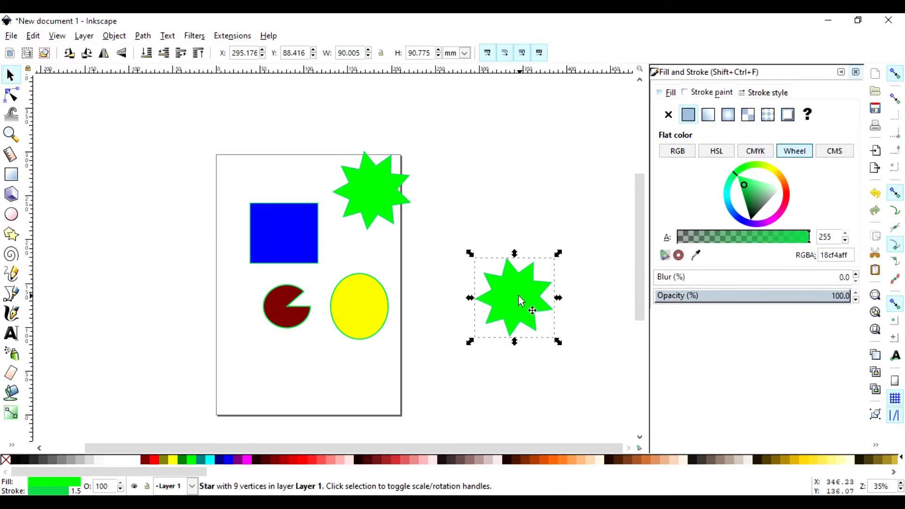
mouse_move(519, 304)
left_mouse_down()
mouse_move(514, 264)
mouse_move(479, 240)
mouse_move(479, 261)
left_mouse_up()
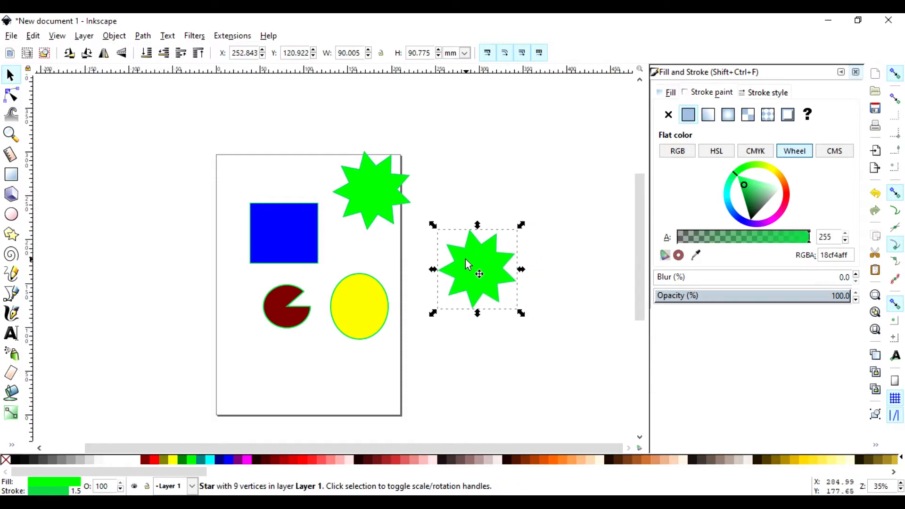
left_click(510, 186)
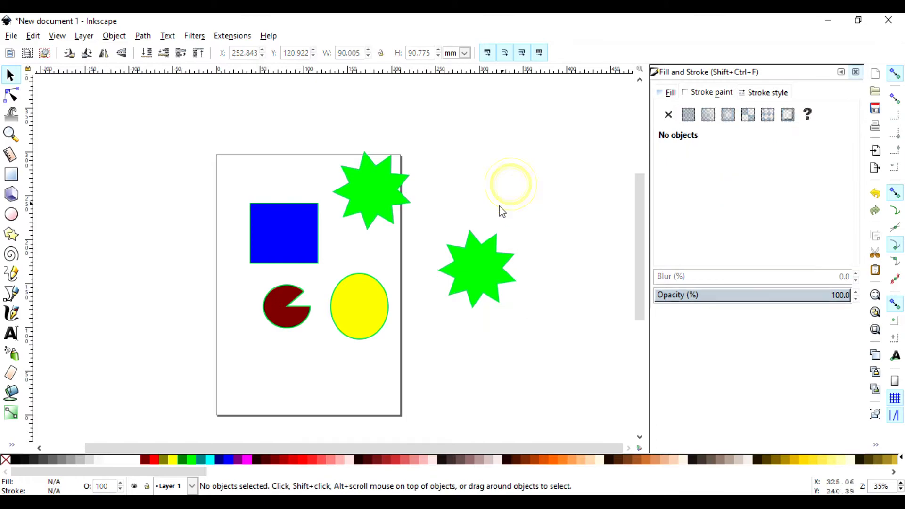
left_click_drag(478, 260, 453, 259)
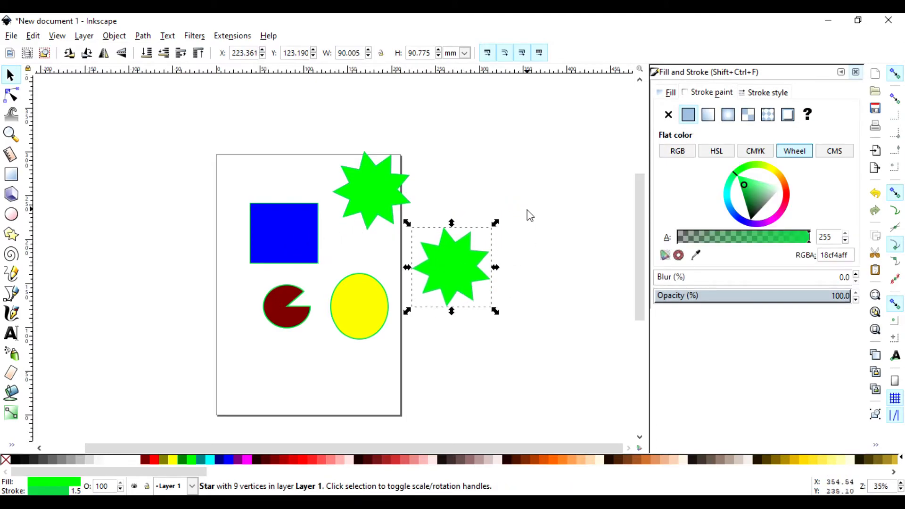
left_click(527, 210)
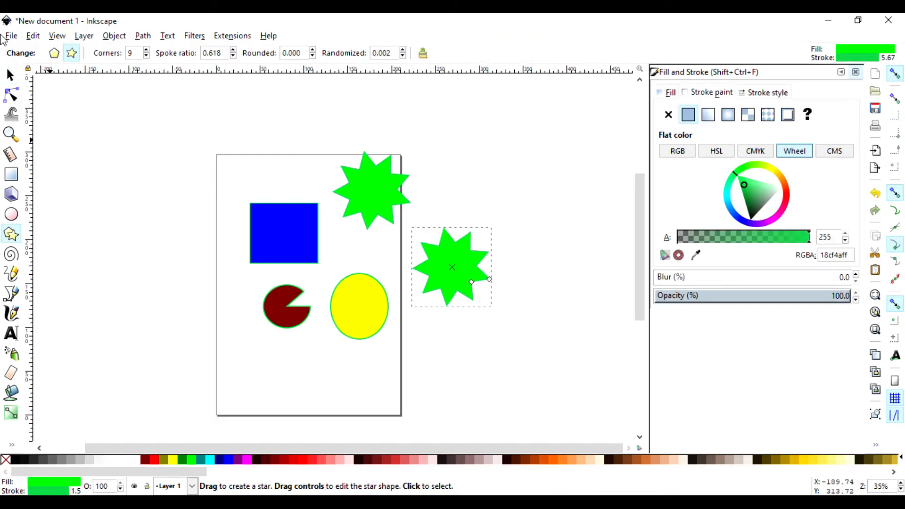
left_click(12, 76)
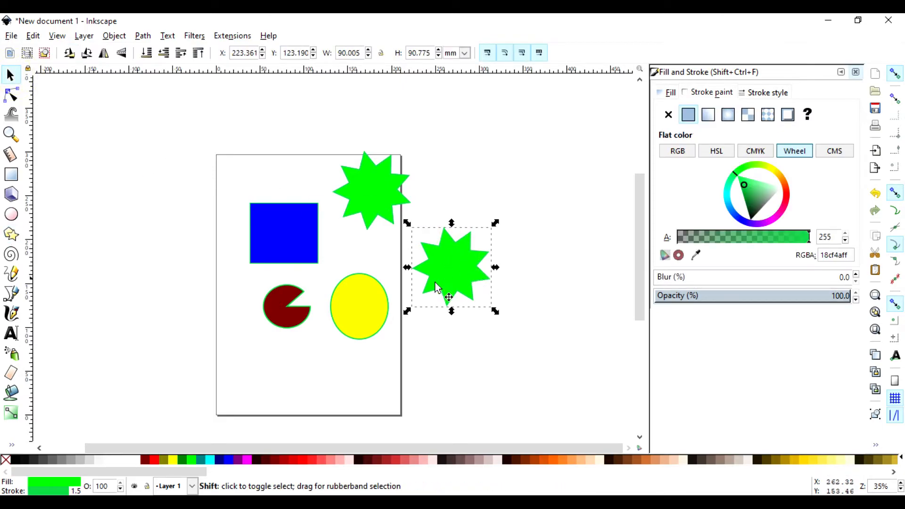
Duplicate the pasted star, yellow ellipse and blue rectangle together, place the copies at about X 48.1, Y -57.4 mm, and delete them
left_click(357, 316, "shift")
left_click(290, 238, "shift")
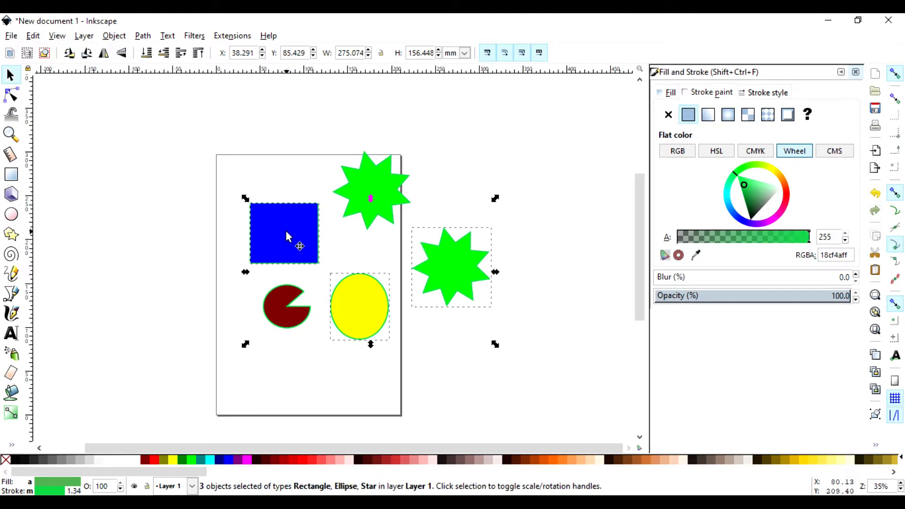
left_click_drag(288, 233, 290, 344)
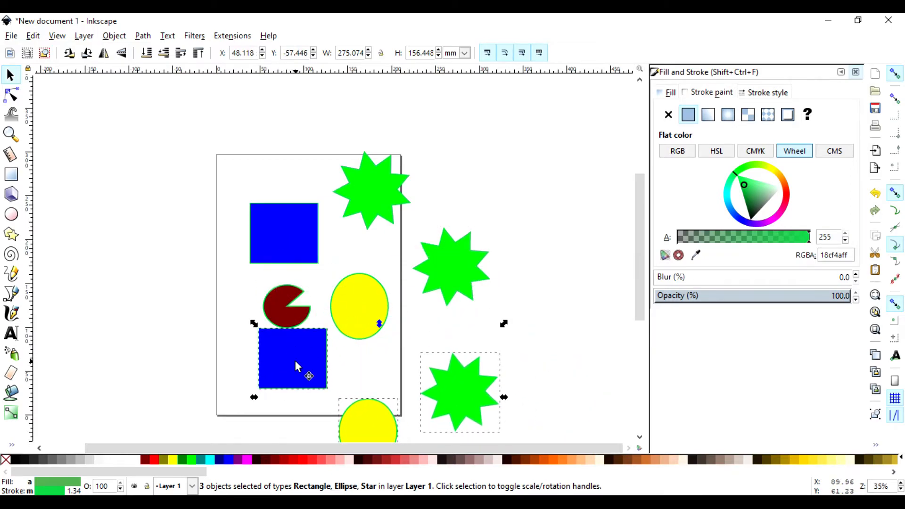
key("Delete")
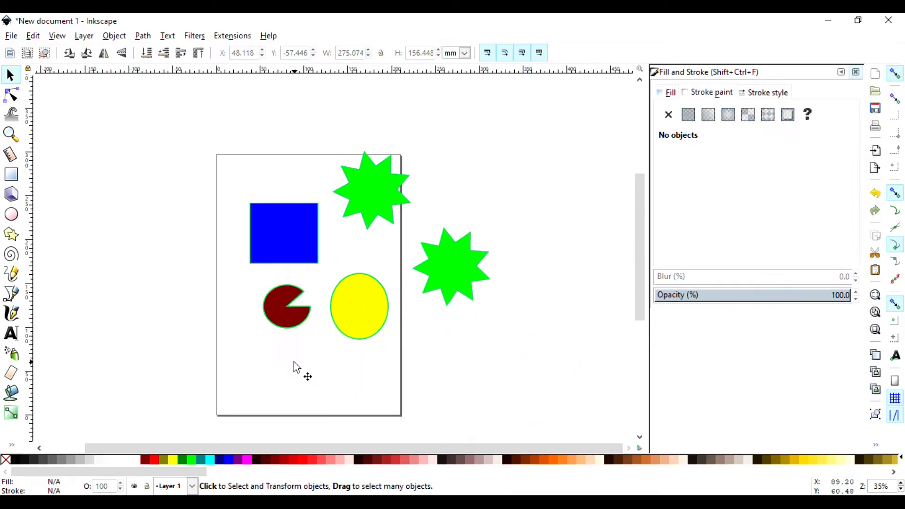
Move the pasted star partly onto the page edge, to about X 203.0, Y 129.2 mm
left_click(447, 268)
mouse_move(459, 273)
left_mouse_down()
mouse_move(361, 256)
mouse_move(411, 250)
mouse_move(449, 264)
mouse_move(440, 263)
mouse_move(449, 257)
mouse_move(444, 263)
left_mouse_up()
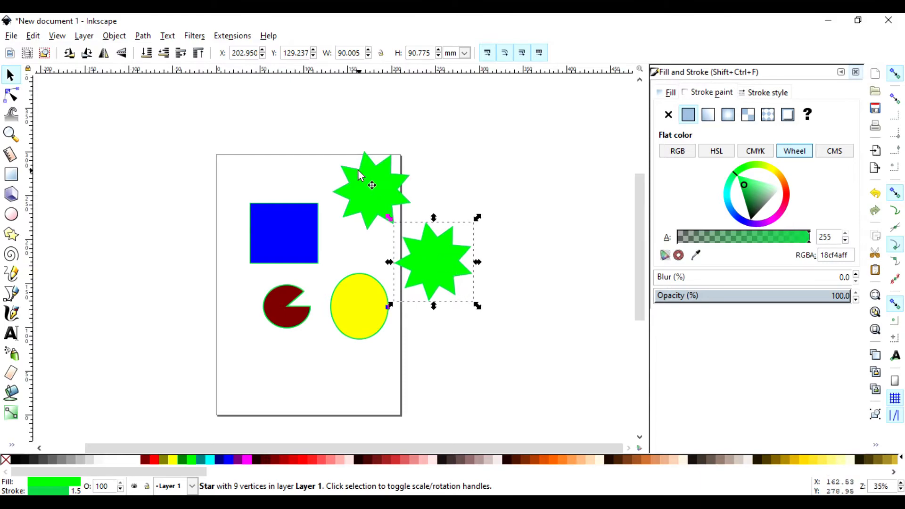
Move the blue rectangle under the page's green star, to about X 121.0, Y 205.5 mm, and the star to about X 132.2, Y 189.6 mm
left_click_drag(283, 218, 350, 210)
key("Delete")
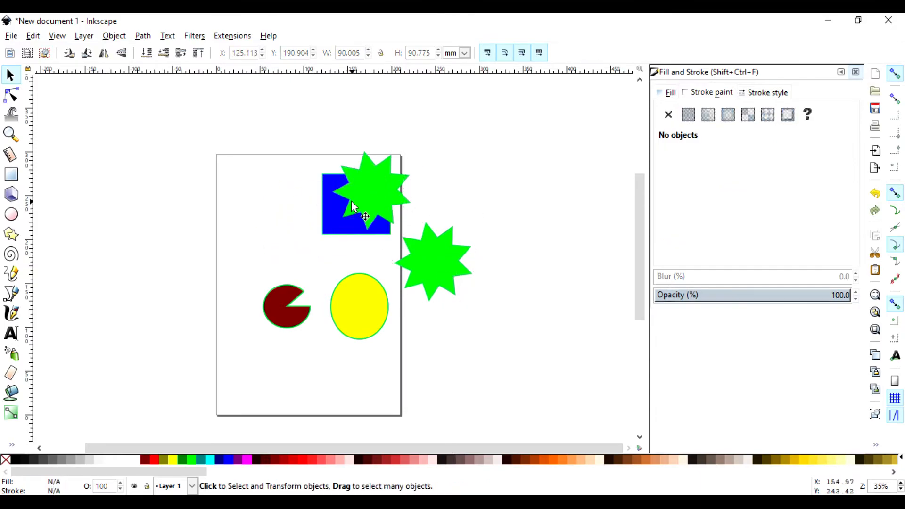
left_click_drag(363, 177, 350, 200)
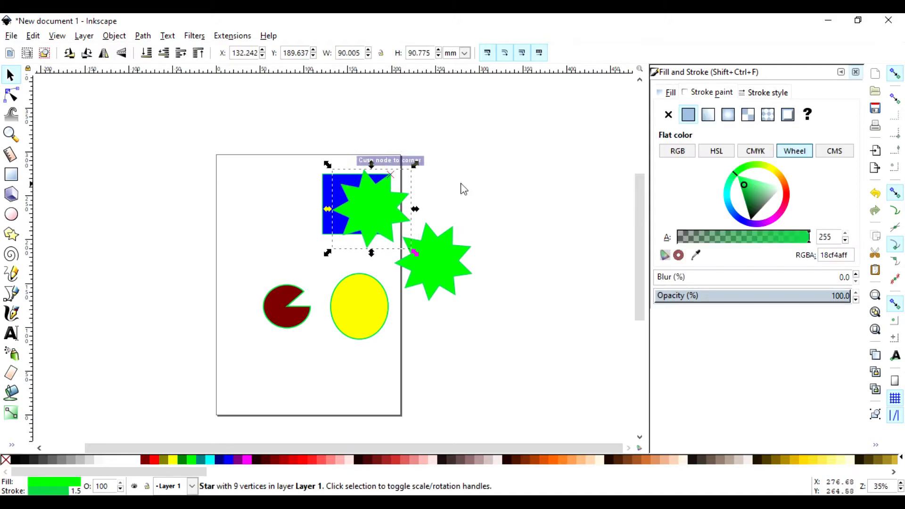
left_click(493, 178)
Enlarge the blue rectangle to about 179.9 by 81.6 mm and move it behind the segment and ellipse, to about X 25.5, Y 92.3 mm
left_click(326, 182)
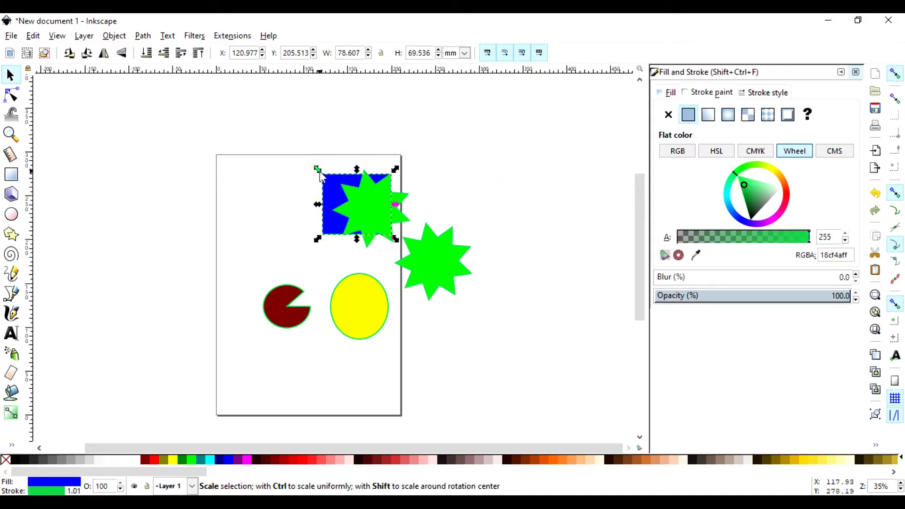
left_click_drag(318, 171, 230, 161)
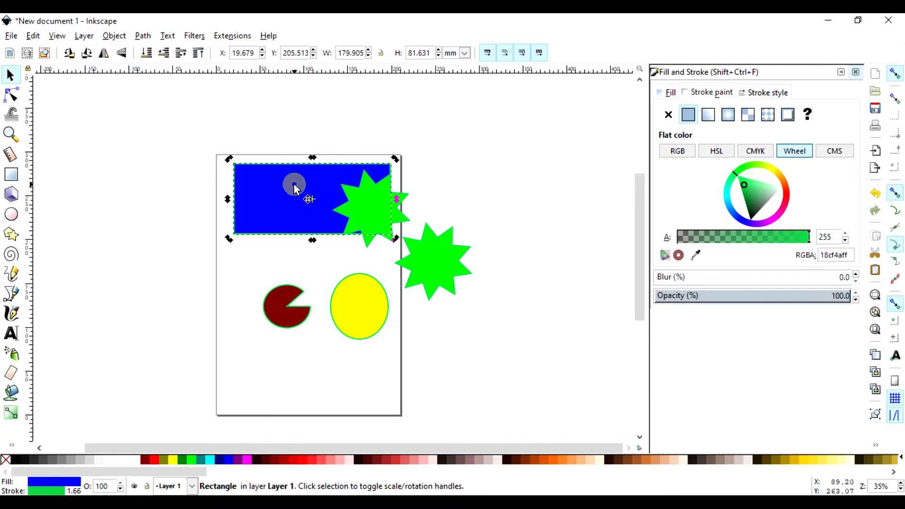
left_click_drag(293, 183, 291, 302)
Lower the dark red segment behind the blue rectangle
left_click(283, 307)
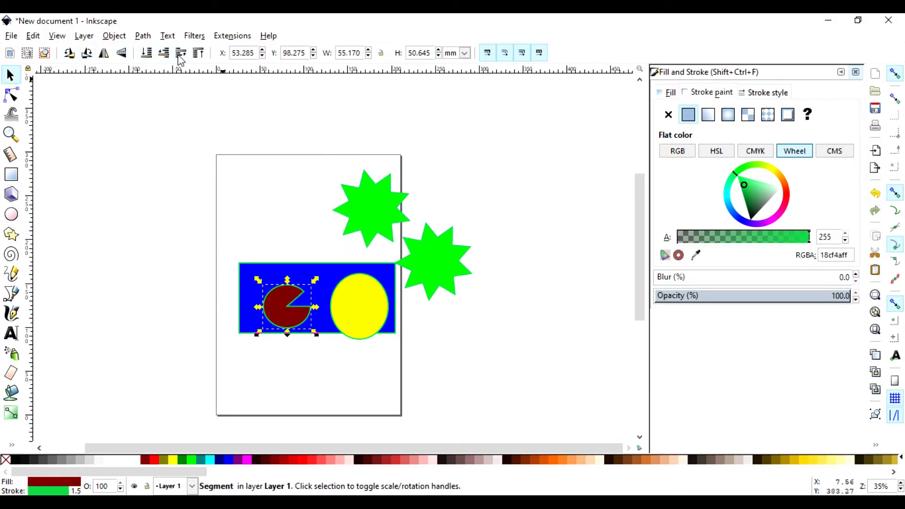
left_click(164, 52)
left_click(289, 197)
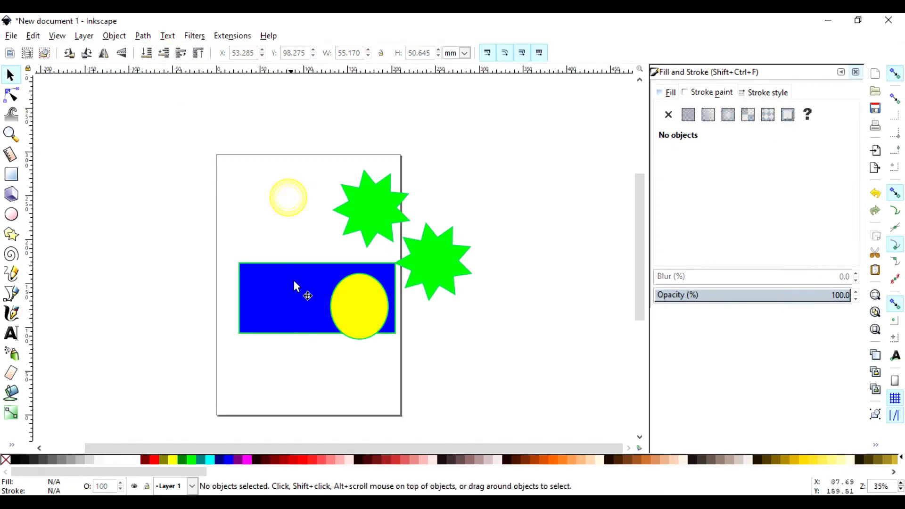
Move the yellow ellipse slightly within the blue rectangle, to about X 134.6, Y 90.0 mm
mouse_move(361, 300)
left_mouse_down()
mouse_move(417, 299)
mouse_move(372, 295)
left_mouse_up()
left_click(278, 292)
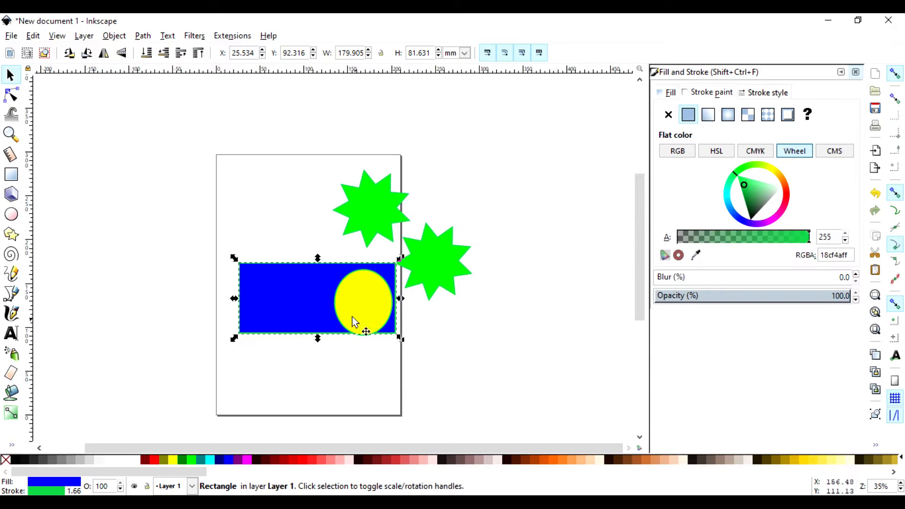
left_click(342, 293)
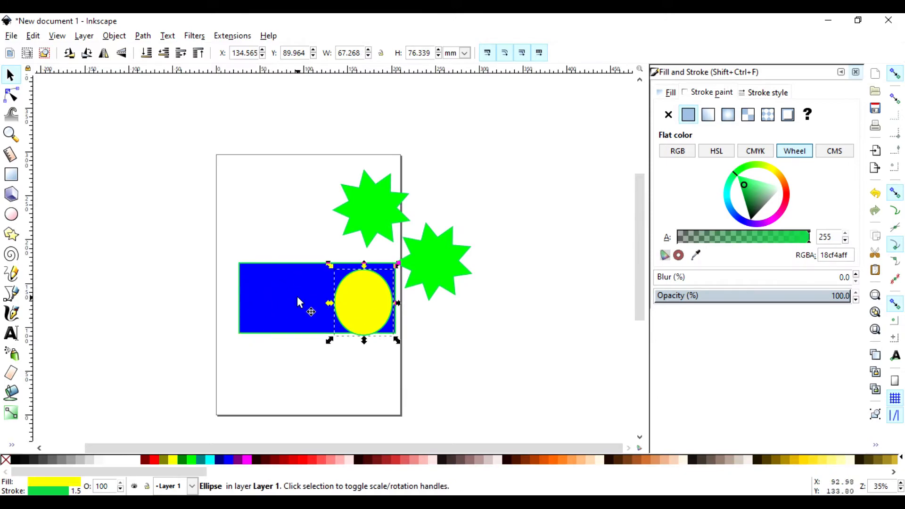
left_click(282, 198)
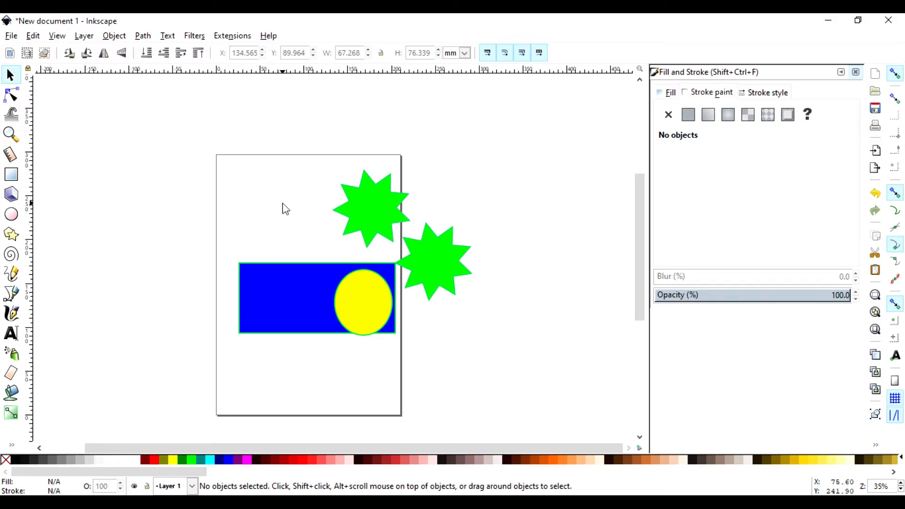
Select the dark red segment hidden underneath the blue rectangle, and clear the selection
key("alt")
left_click(299, 301, "alt")
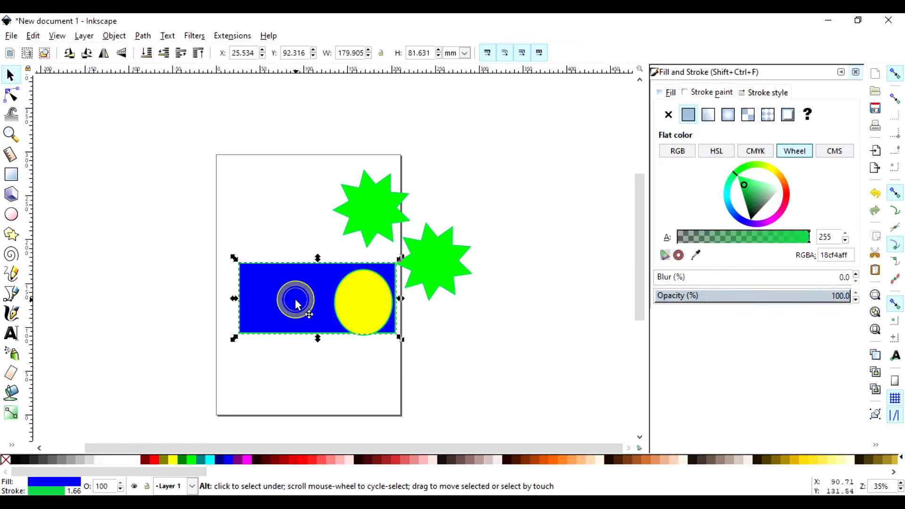
left_click(297, 305, "alt")
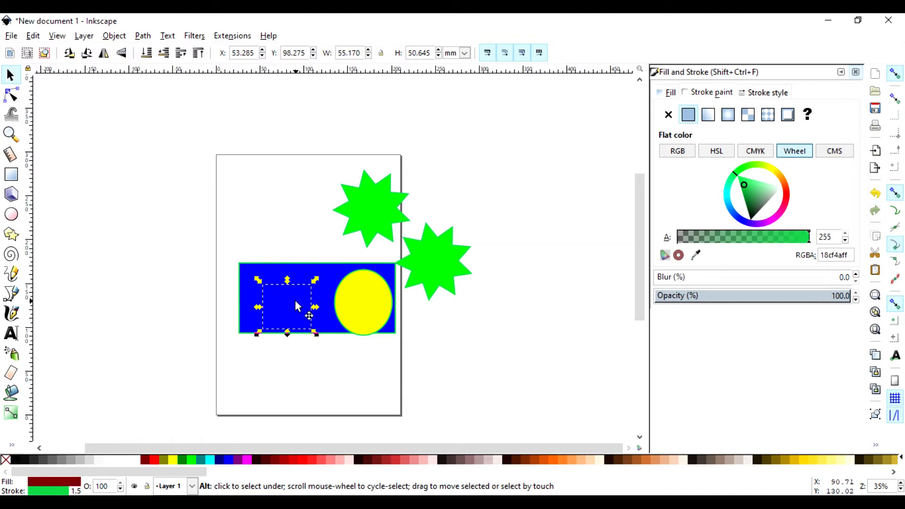
left_click(282, 201)
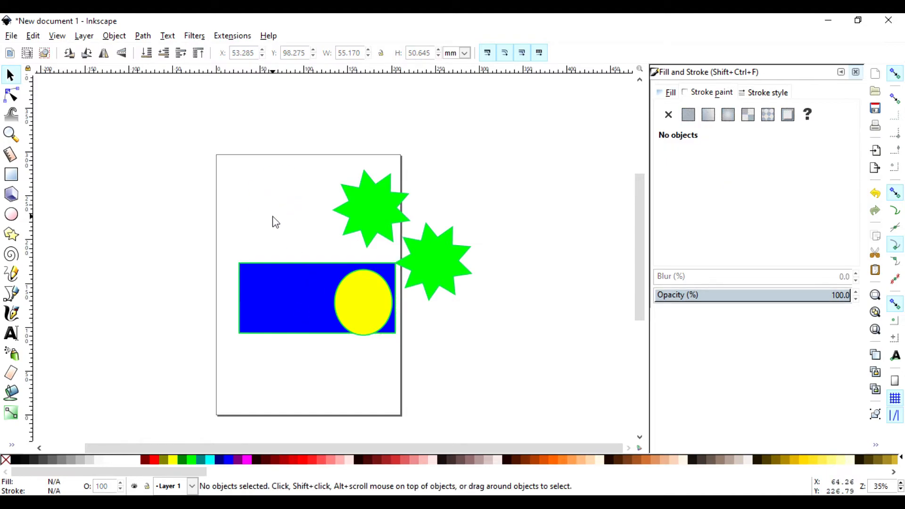
Select the hidden segment beneath the blue rectangle and move it to about X 61.6, Y 104.3 mm
key("alt")
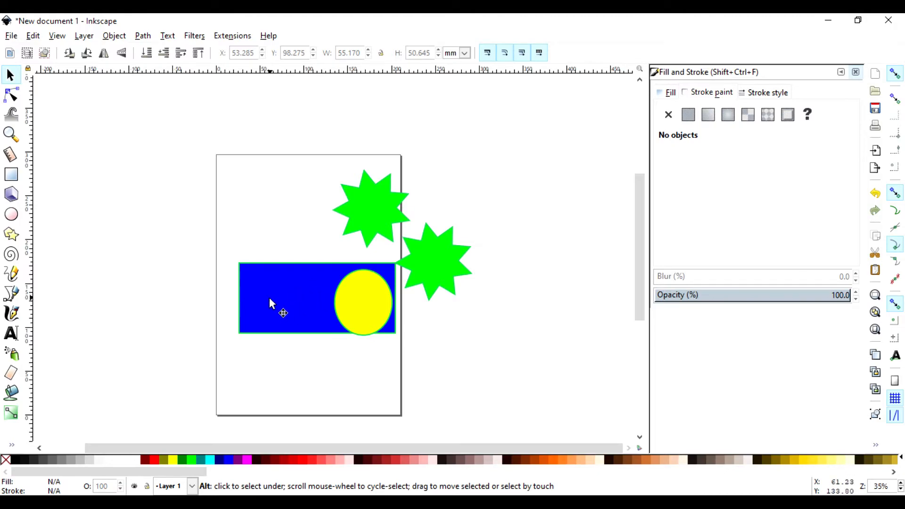
left_click(292, 297, "alt")
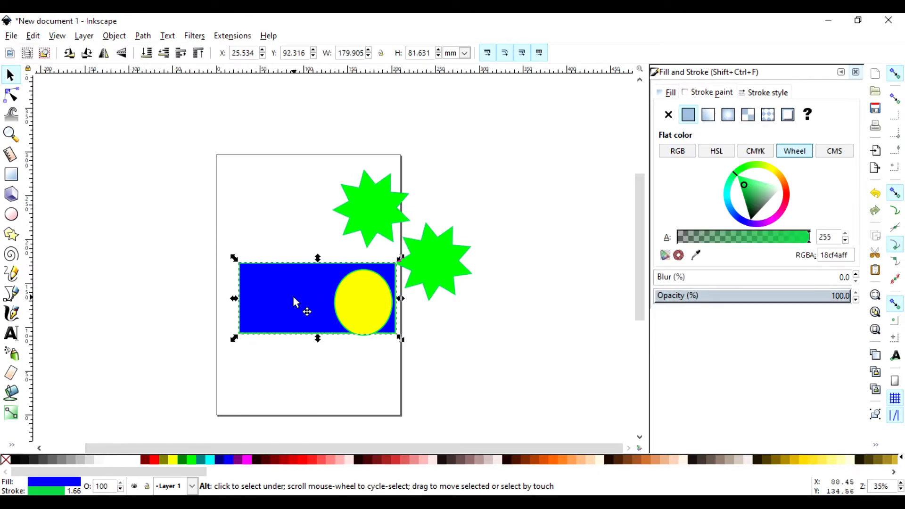
left_click(292, 297, "alt")
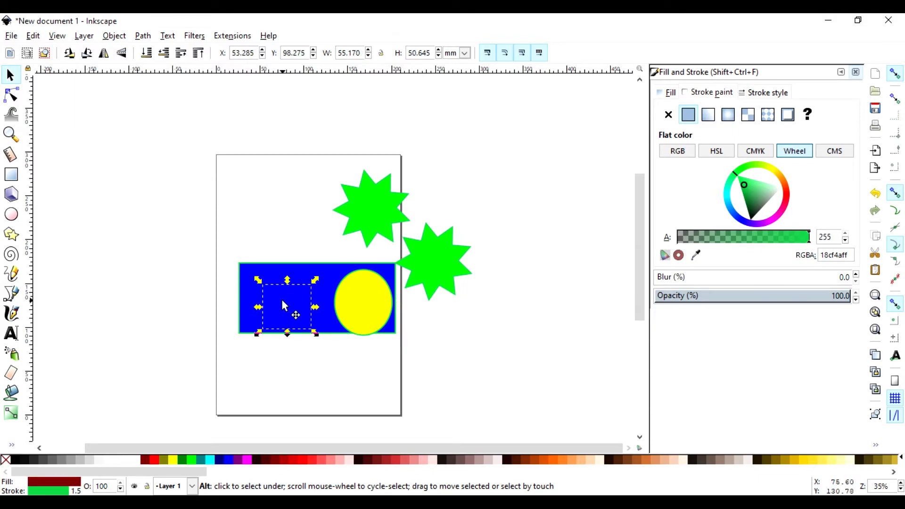
mouse_move(288, 296)
left_mouse_down()
mouse_move(293, 379)
mouse_move(295, 294)
left_mouse_up()
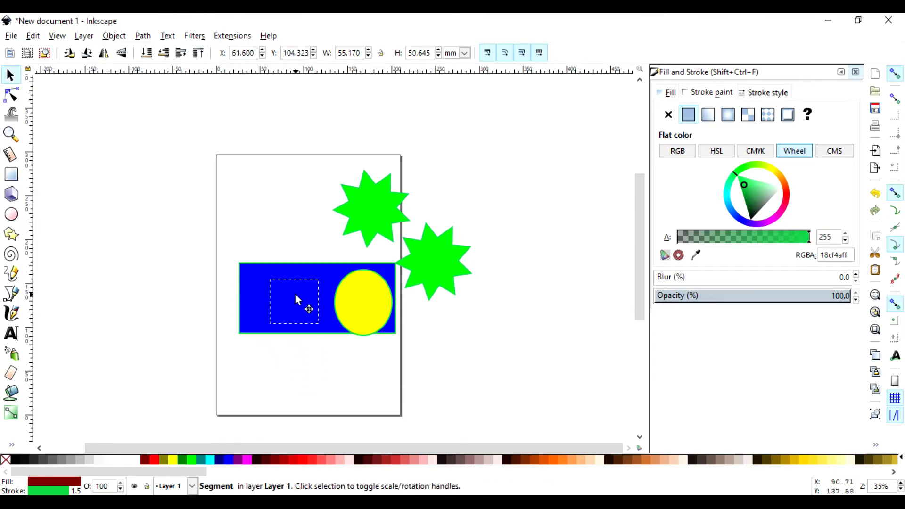
left_click(280, 203)
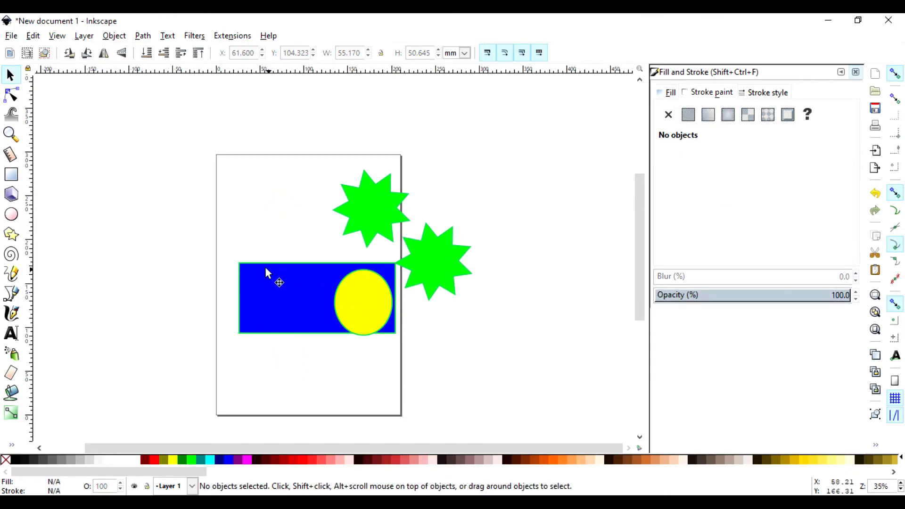
Cycle the selection through every object in the drawing one after another, including the hidden segment, and clear the selection
left_click(271, 213)
key("Tab")
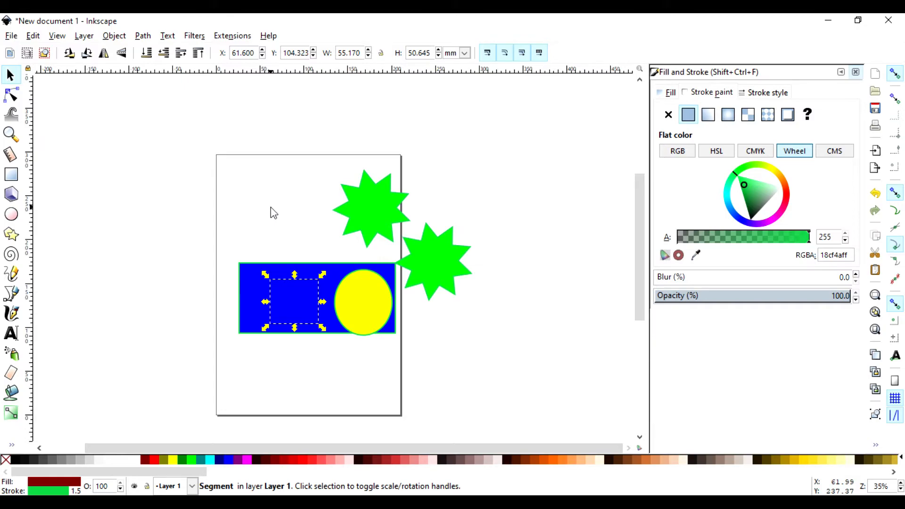
key("Tab")
key("Tab")
key("Tab")
key("Tab")
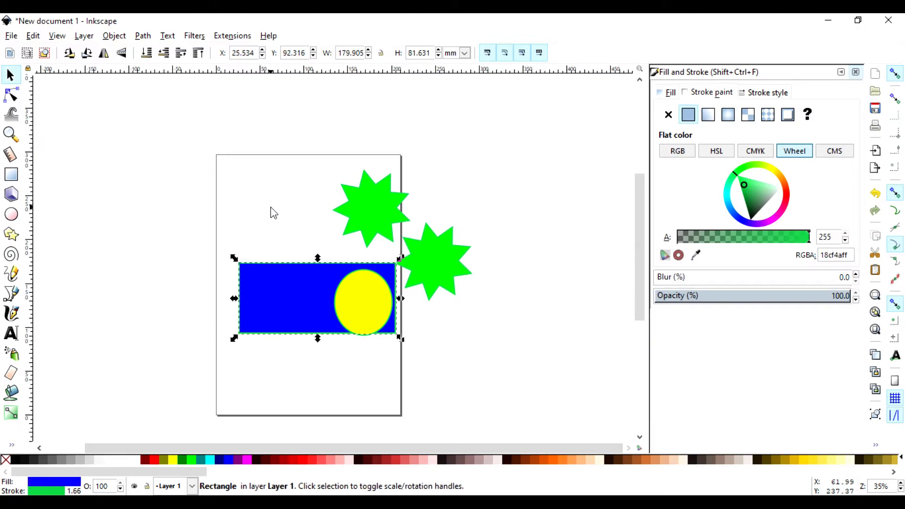
key("Tab")
key("Tab")
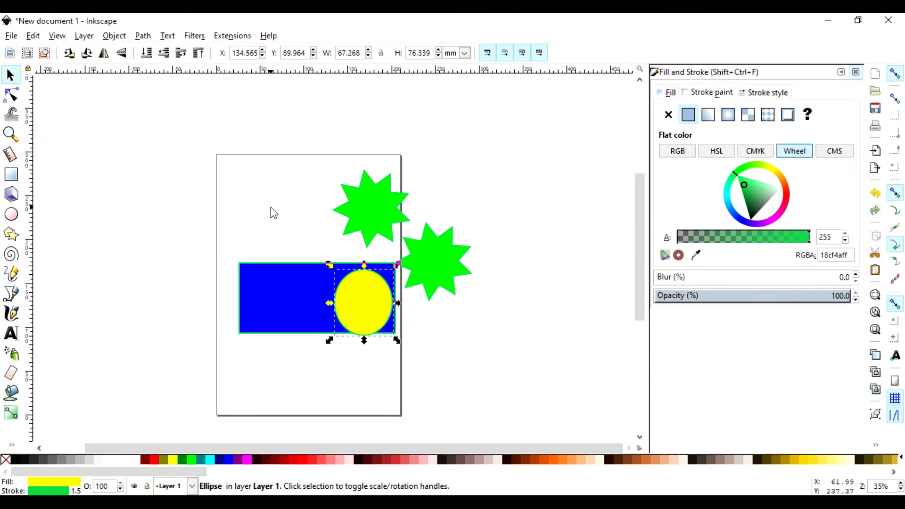
key("Tab")
key("Tab")
key("Tab")
key("Tab")
key("Tab")
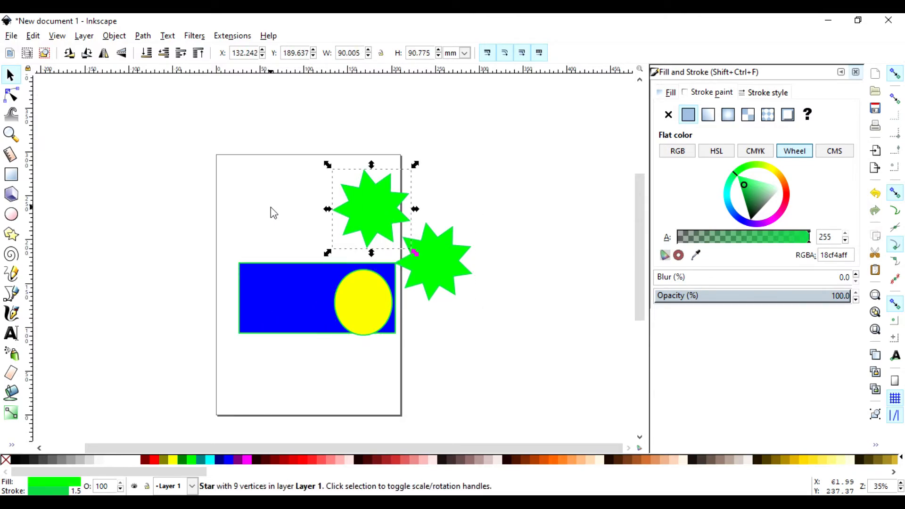
key("Tab")
left_click(485, 158)
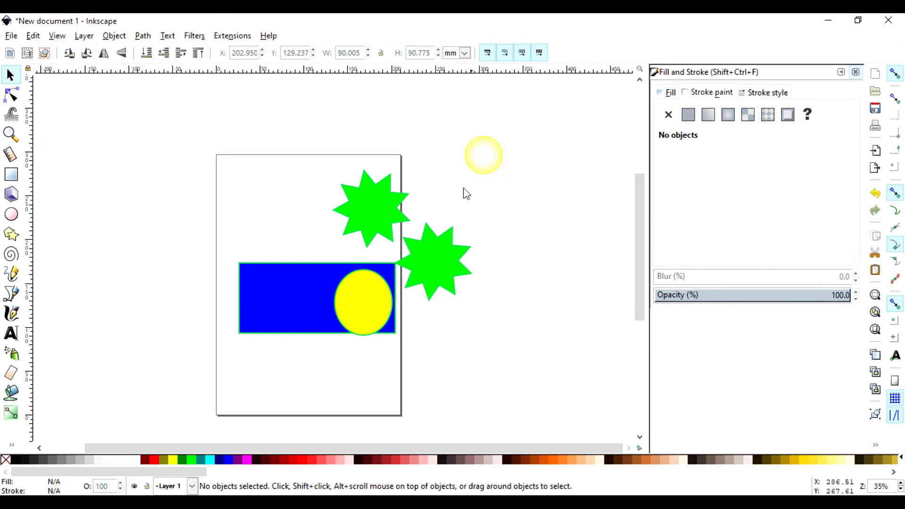
Move the yellow ellipse onto the page's top edge, to about X 18.1, Y 251.7 mm, and the blue rectangle down near the page bottom
left_click_drag(363, 303, 258, 157)
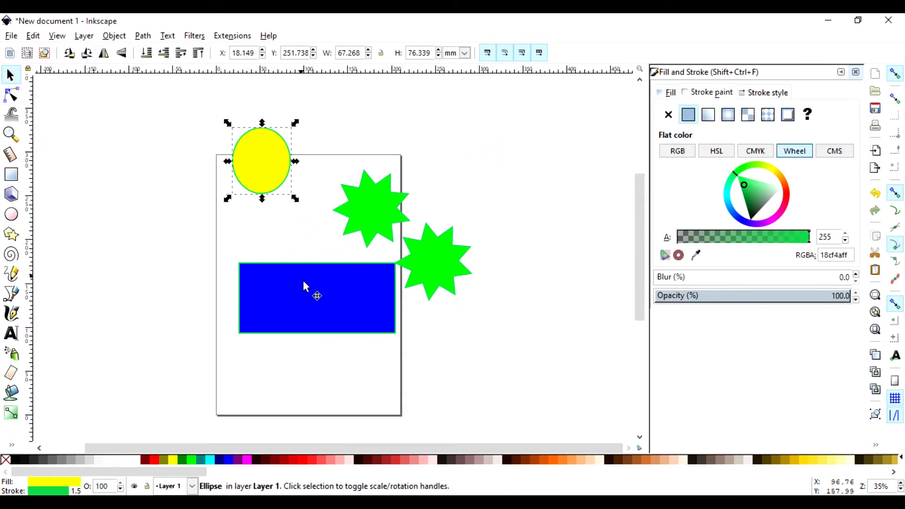
left_click_drag(303, 289, 282, 352)
Move the dark red segment to about X 45.7, Y 173.9 mm and the page's green star outside the page, to about X 275.9, Y 28.6 mm
left_click(296, 310)
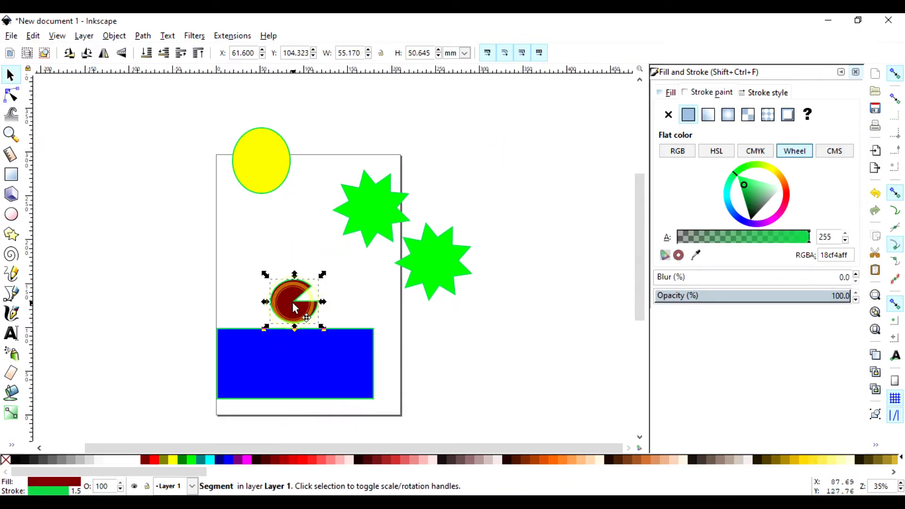
left_click_drag(297, 310, 277, 242)
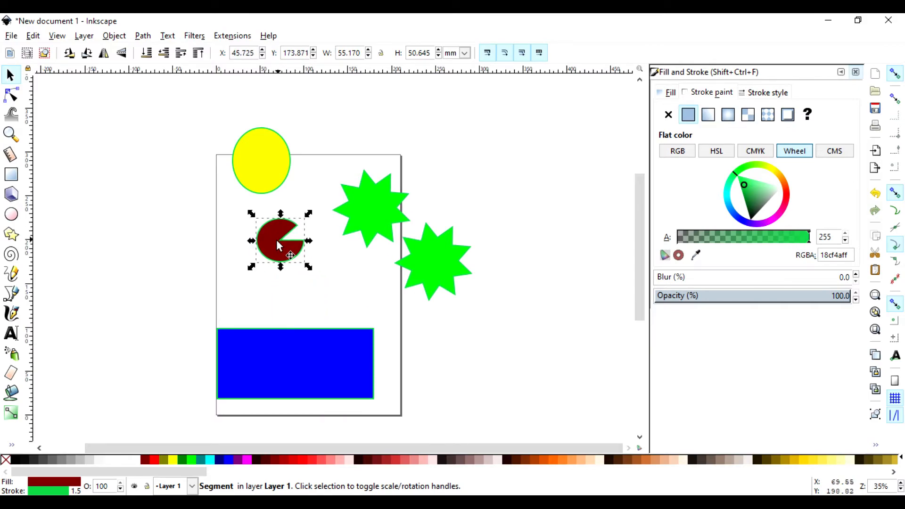
left_click(471, 164)
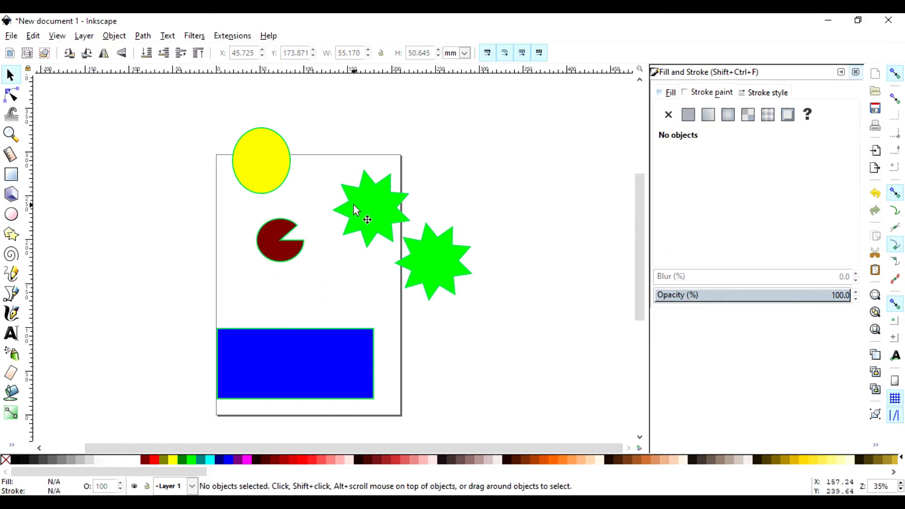
mouse_move(355, 208)
left_mouse_down()
mouse_move(296, 255)
mouse_move(440, 213)
mouse_move(476, 354)
left_mouse_up()
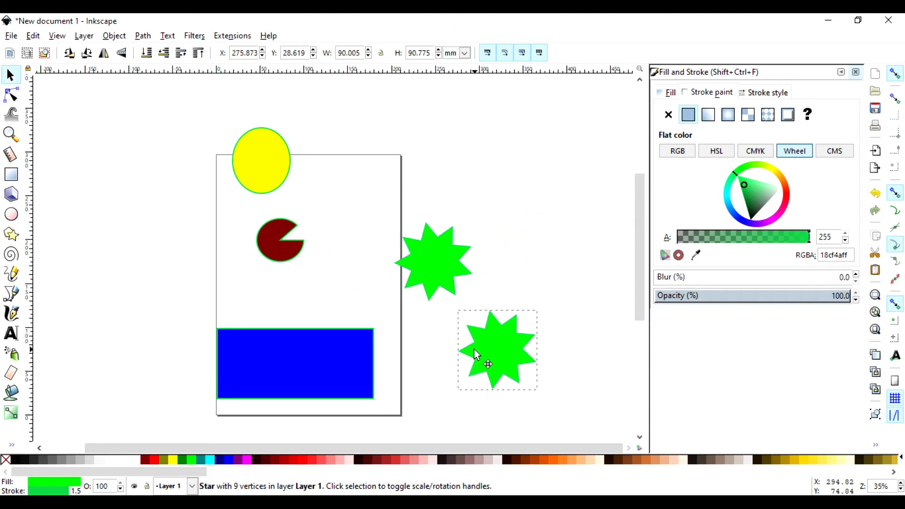
Move the dark red segment just above the blue rectangle, and the yellow ellipse down to about X 20.4, Y 180.7 mm
left_click_drag(270, 235, 293, 297)
left_click_drag(242, 144, 244, 207)
Duplicate the yellow ellipse and place the copy overlapping it from above, at about X 14.4, Y 225.3 mm
key("ctrl")
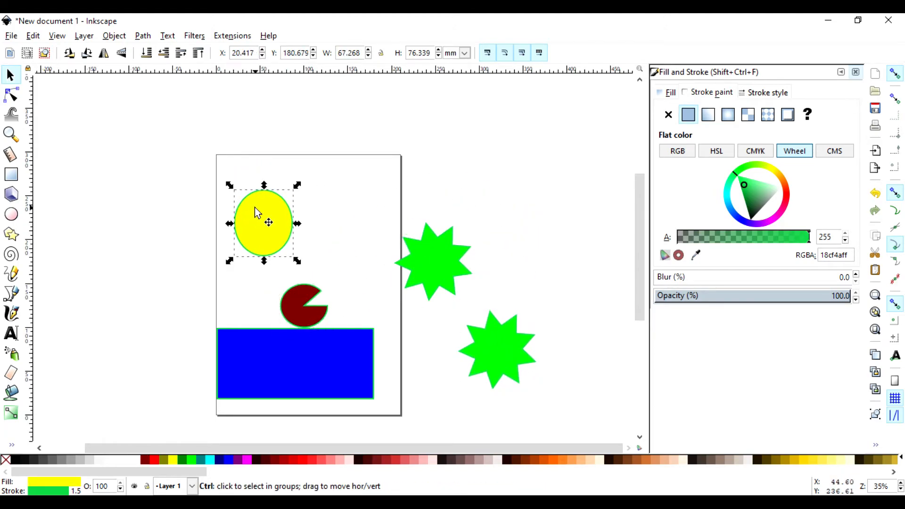
key("ctrl+d")
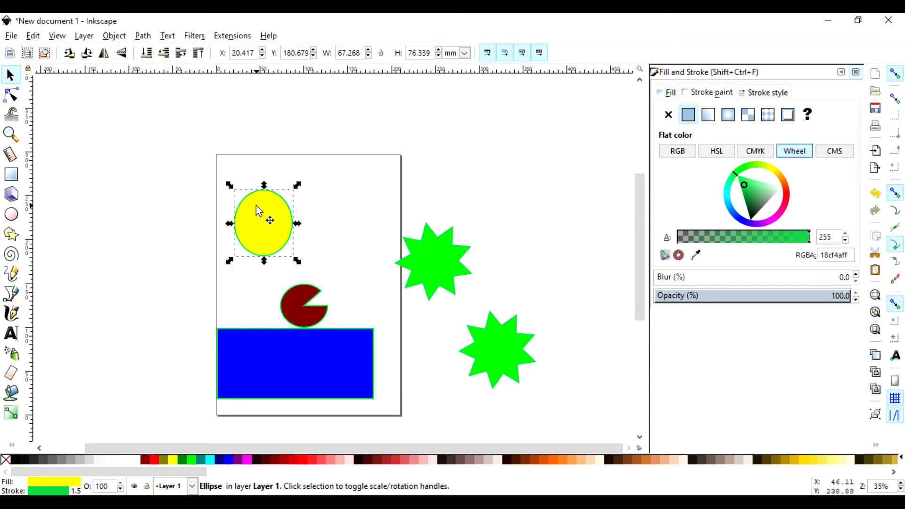
left_click_drag(257, 206, 254, 174)
Add two more copies of the yellow ellipse, stacking them upwards with overlaps beyond the page's top edge
key("ctrl")
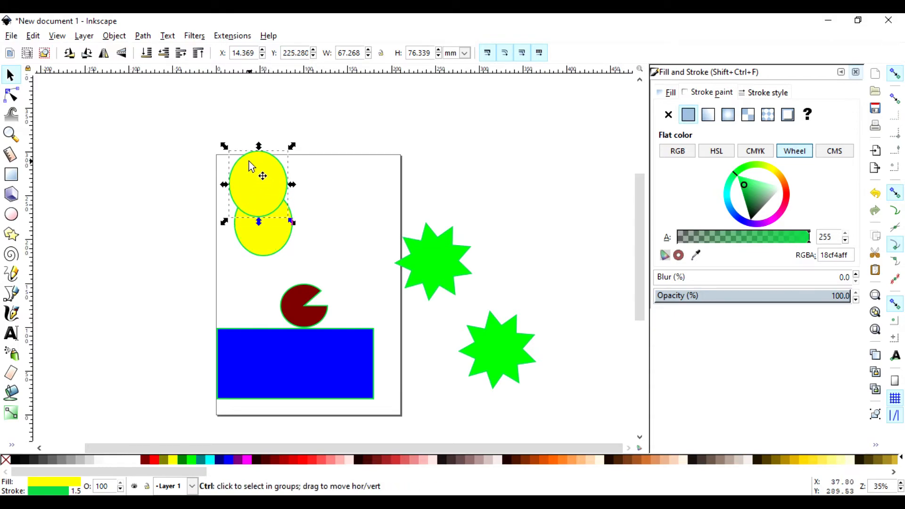
key("ctrl+v")
key("ctrl+v")
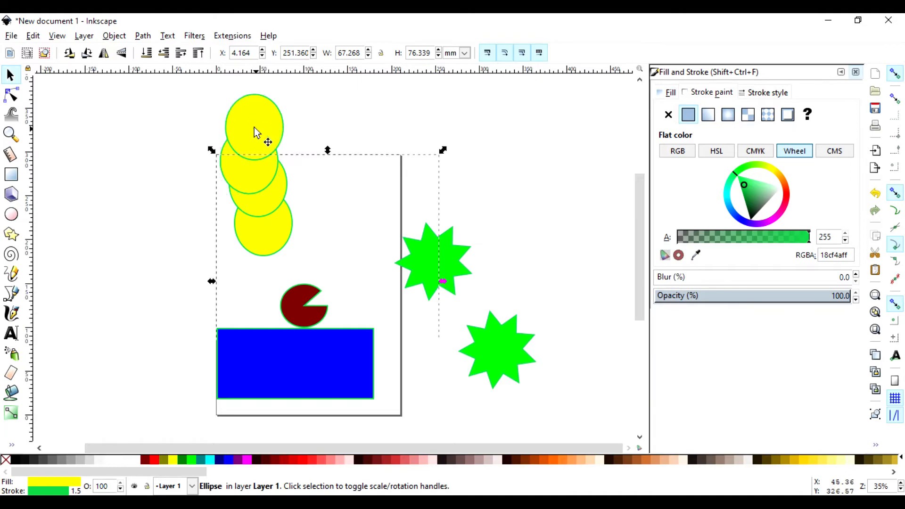
Draw a flat green ellipse about 25.7 mm wide and 3.0 mm tall over the lowest yellow ellipse
scroll(340, 169, "up", 3)
left_click(272, 279)
key("e")
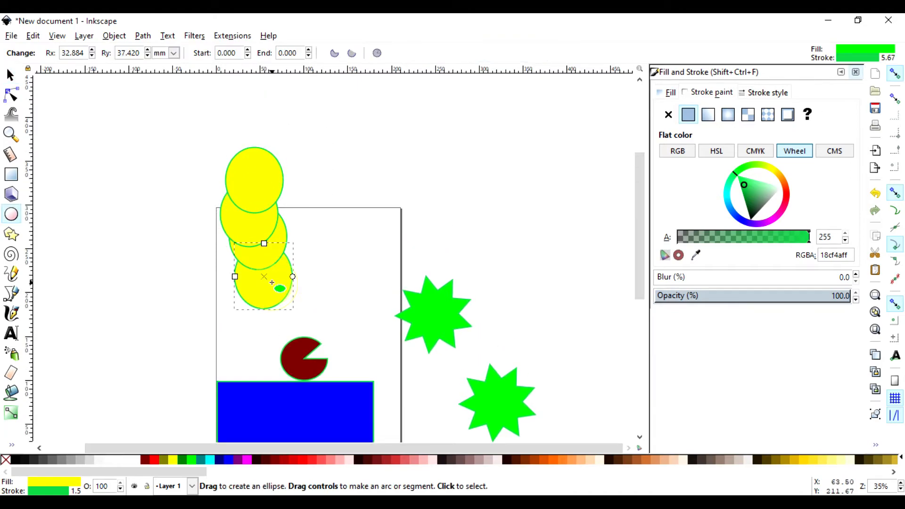
left_click_drag(272, 282, 293, 283)
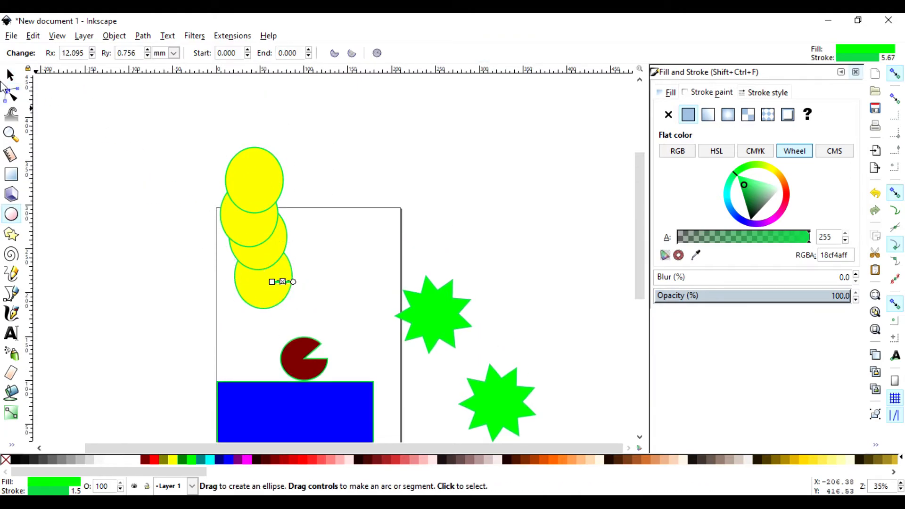
Stretch the new green ellipse to about 33.3 mm tall and place it at about X 145.1, Y 251.7 mm
left_click(10, 75)
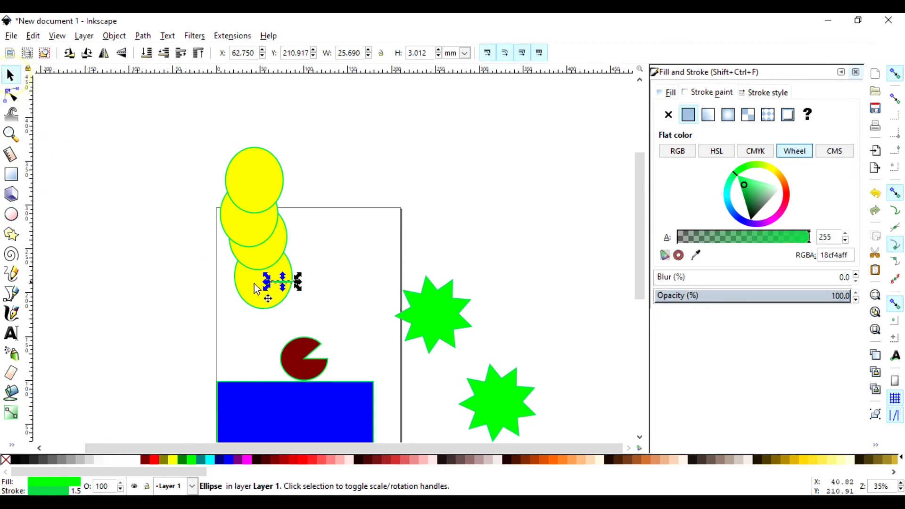
left_click_drag(276, 281, 367, 213)
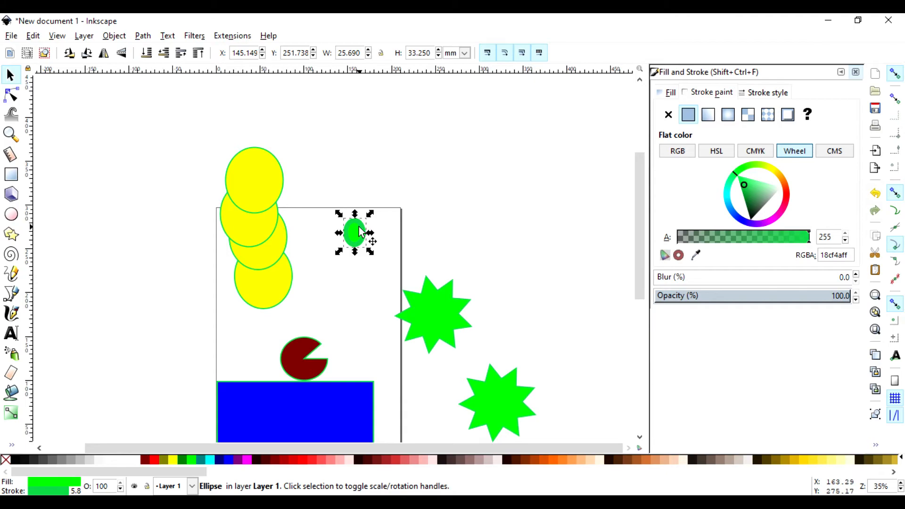
Delete the green ellipse and move the lowest yellow ellipse to about X 42.3, Y 167.1 mm
key("Delete")
left_click(267, 284)
mouse_move(269, 283)
left_mouse_down()
mouse_move(297, 284)
mouse_move(290, 295)
left_mouse_up()
double_click(273, 246)
left_click_drag(274, 245, 282, 251)
key("Escape")
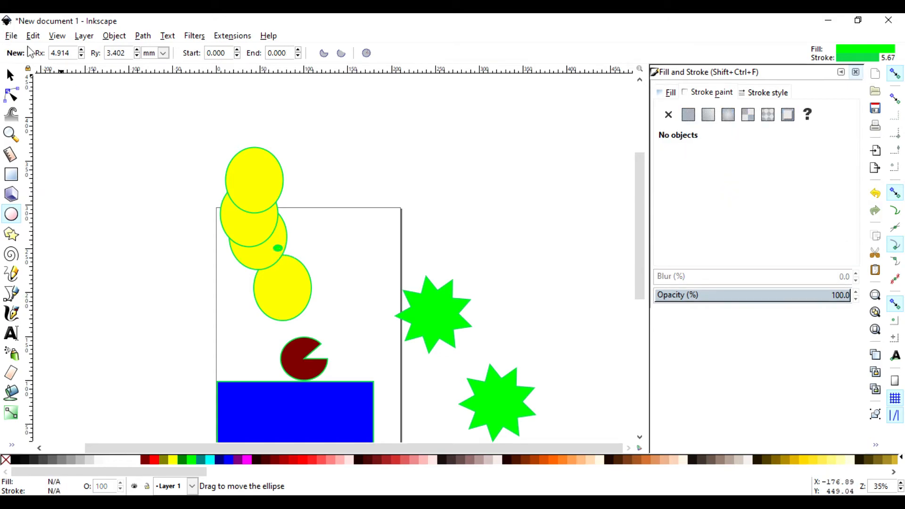
left_click(8, 75)
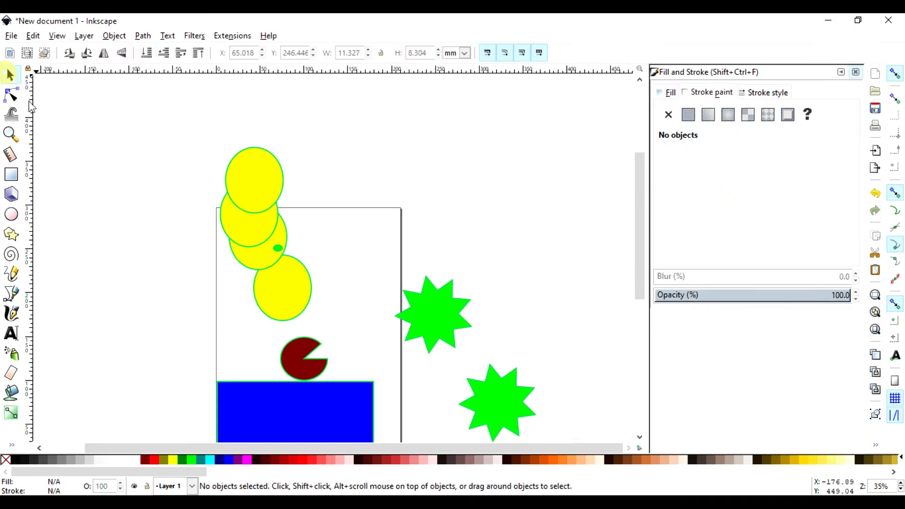
left_click(281, 250)
key("Escape")
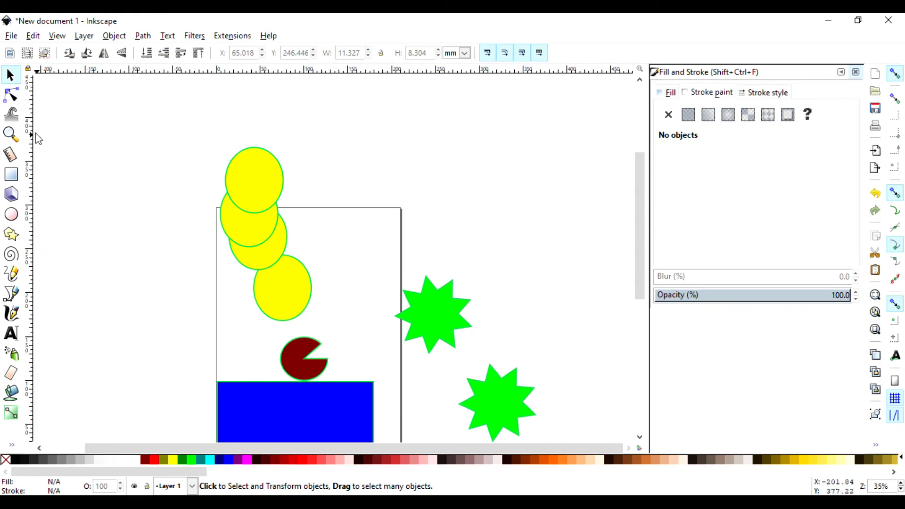
Move the two uppermost yellow ellipses off the stack, one to its upper right and the other to its upper left
left_click(255, 260)
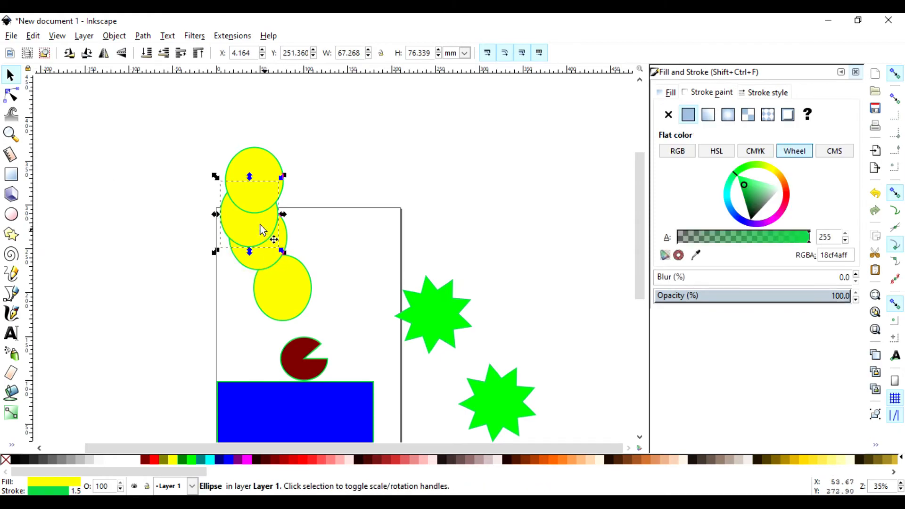
left_click(257, 186)
key("e")
left_click(10, 75)
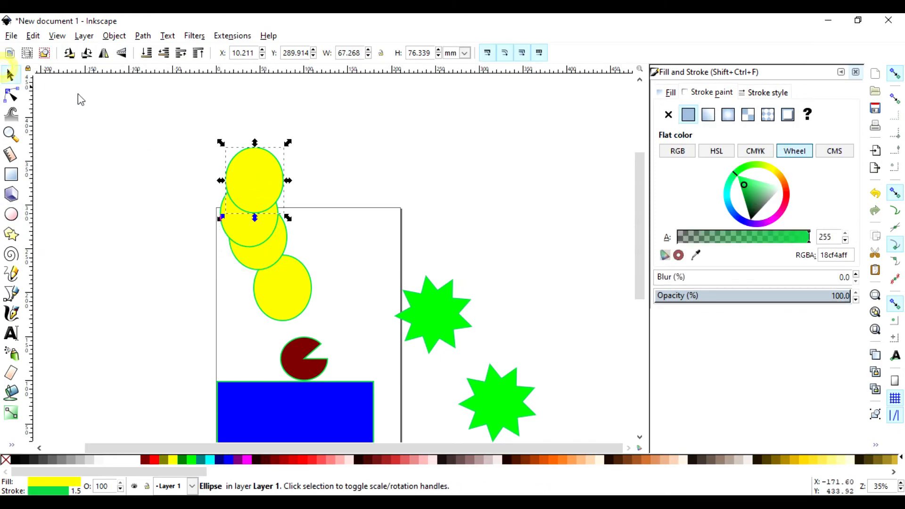
left_click_drag(242, 175, 332, 151)
left_click_drag(247, 194, 169, 143)
Shrink the upper remaining ellipse to about 49.1 × 64.2 mm and place it at about X 42.3, Y 210.9 mm
left_click(264, 238)
key("e")
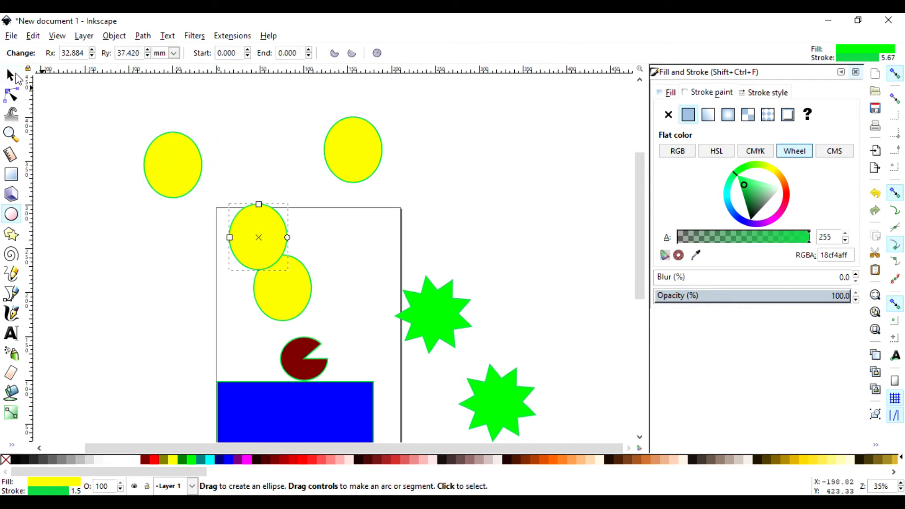
left_click(15, 75)
mouse_move(231, 202)
left_mouse_down()
mouse_move(260, 240)
mouse_move(242, 207)
left_mouse_up()
mouse_move(265, 245)
left_mouse_down()
mouse_move(282, 249)
mouse_move(275, 256)
left_mouse_up()
Restack the two separated ellipses above the small one, at about X 29.1, Y 246.8 mm and X 11.7, Y 297.5 mm
left_click_drag(350, 161, 258, 227)
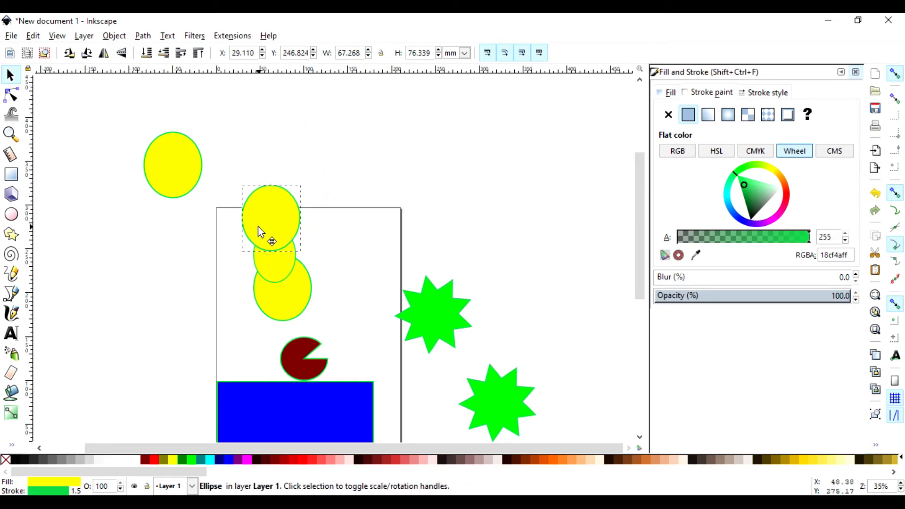
left_click_drag(177, 165, 260, 173)
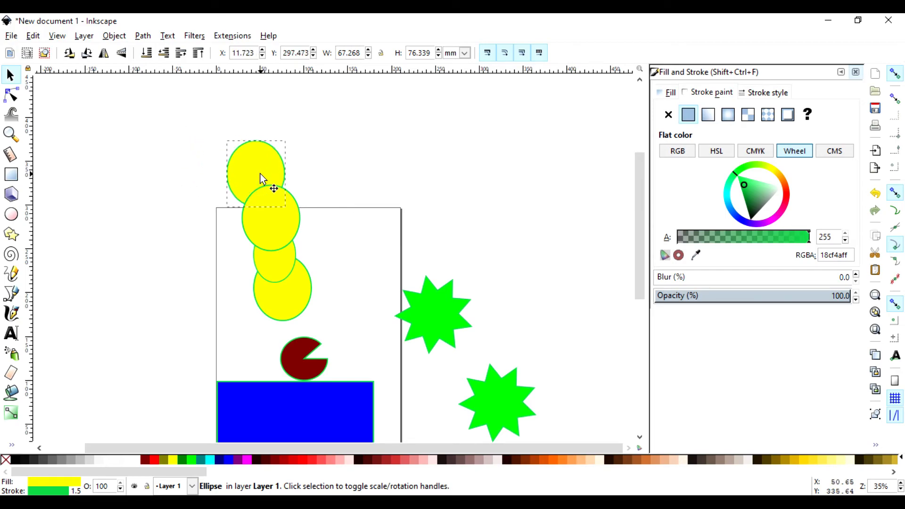
left_click(371, 149)
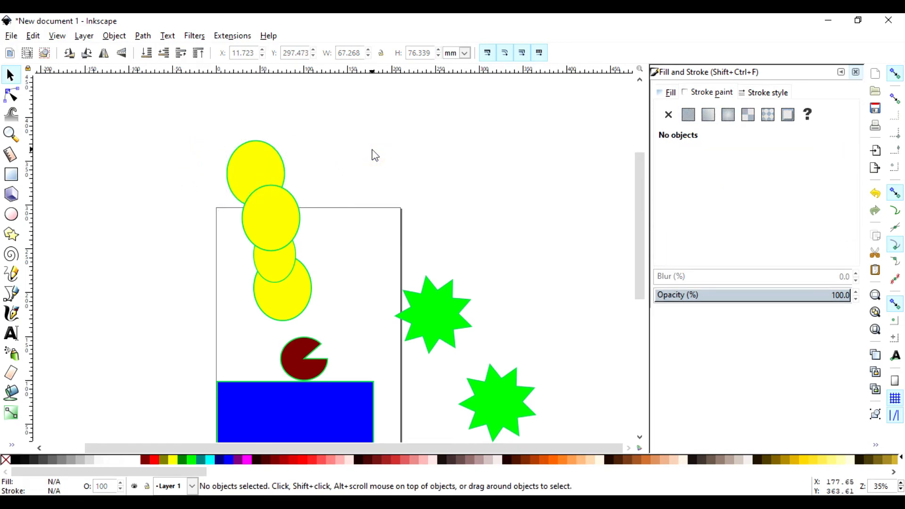
Fill the lowest ellipse with olive and the large ellipse above the small one with maroon
double_click(290, 304)
left_click(10, 75)
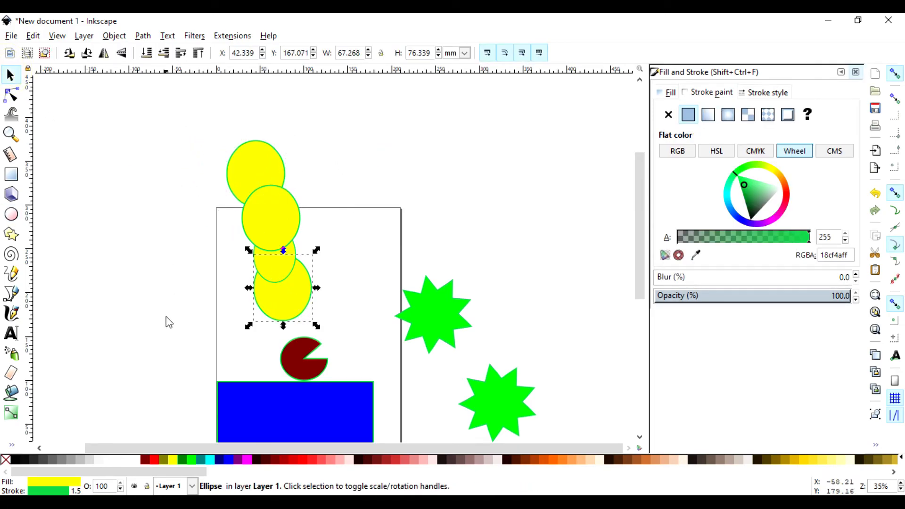
left_click(163, 460)
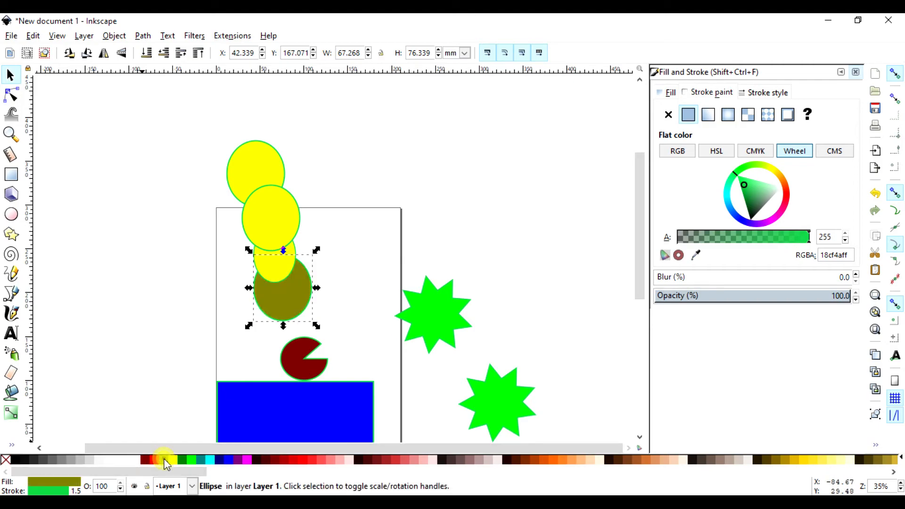
left_click(283, 245)
left_click(276, 461)
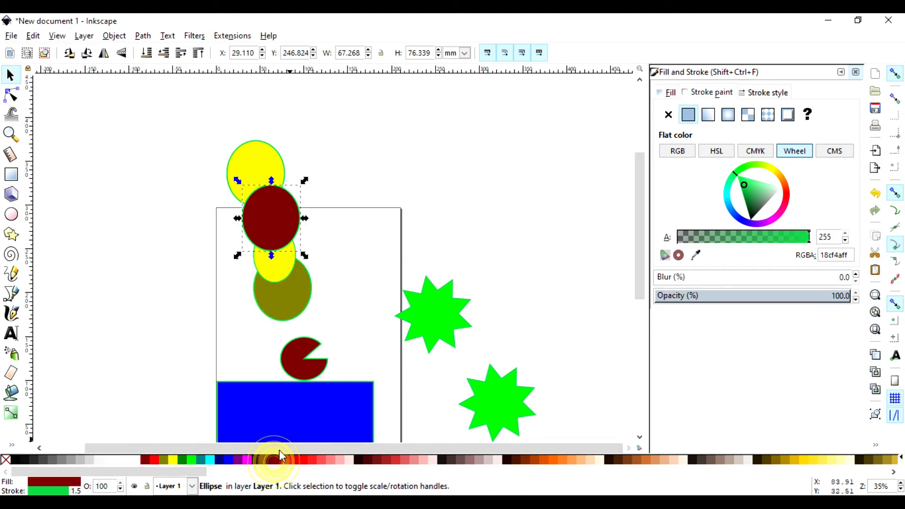
Fill the small yellow ellipse in the stack with bright red and deselect it
double_click(280, 276)
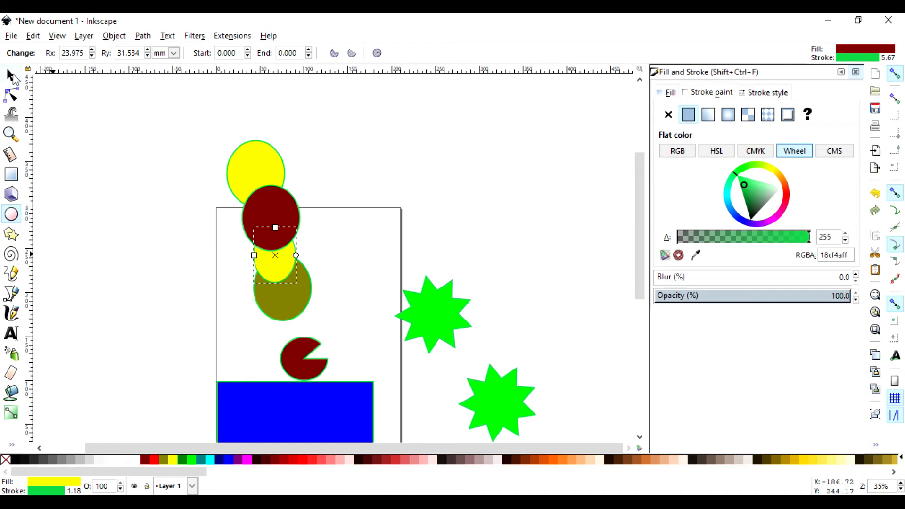
left_click(12, 75)
left_click(307, 459)
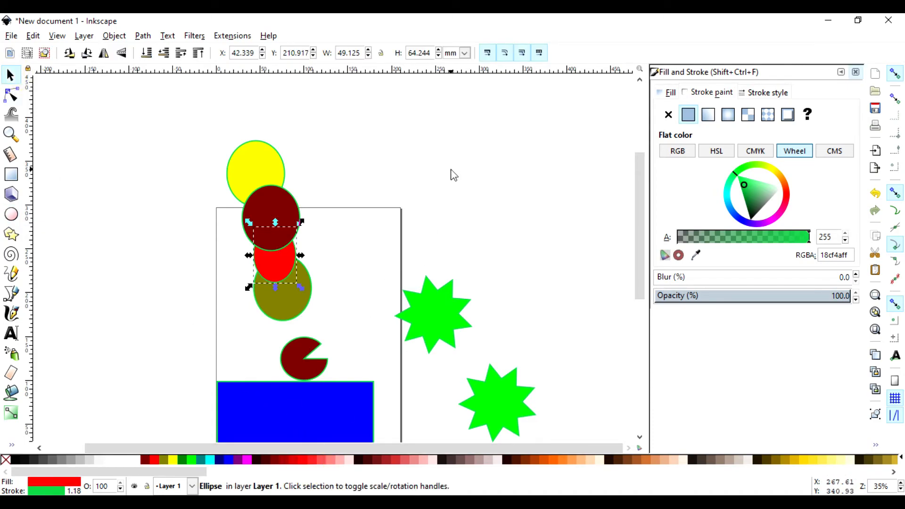
left_click(392, 149)
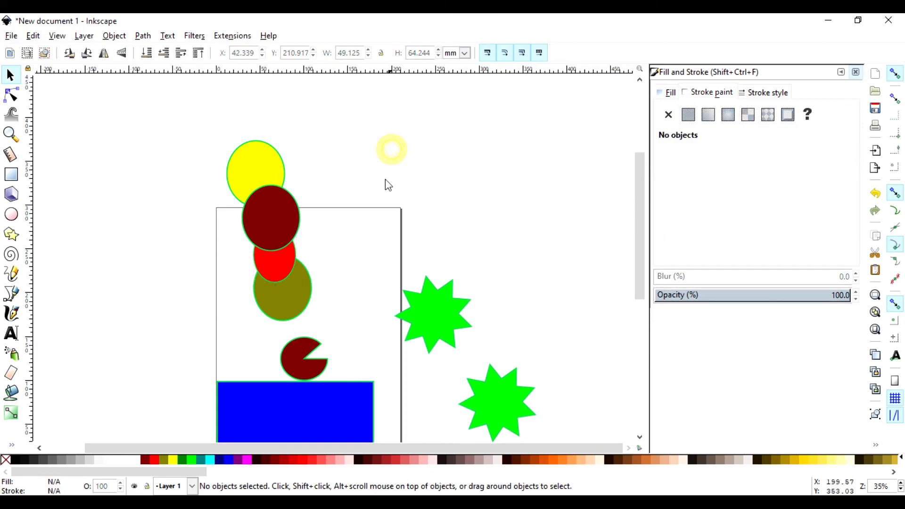
Add the four stacked ellipses one by one to a single selection, starting with the olive one
double_click(289, 306)
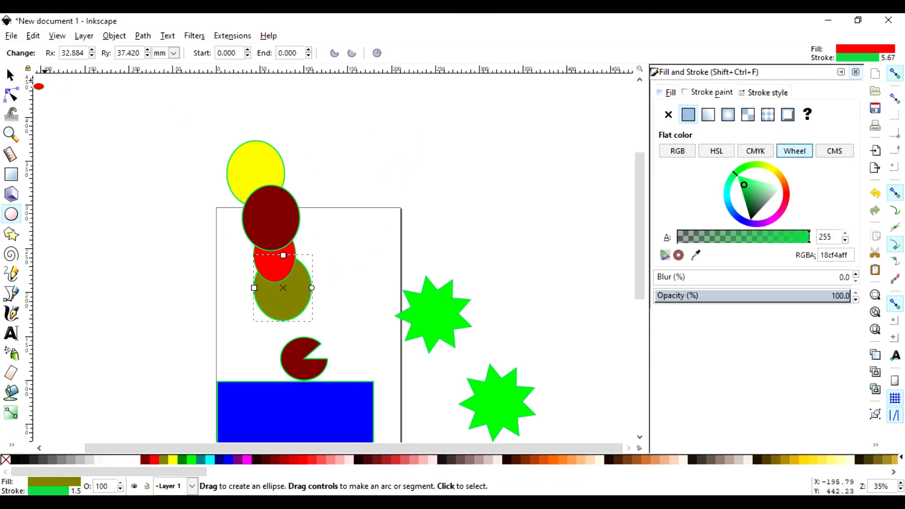
left_click(11, 74)
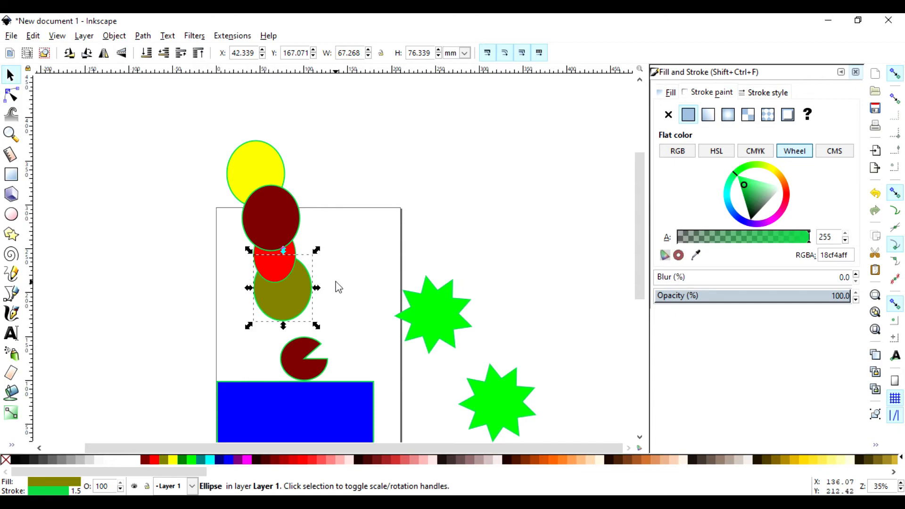
double_click(288, 272, "shift")
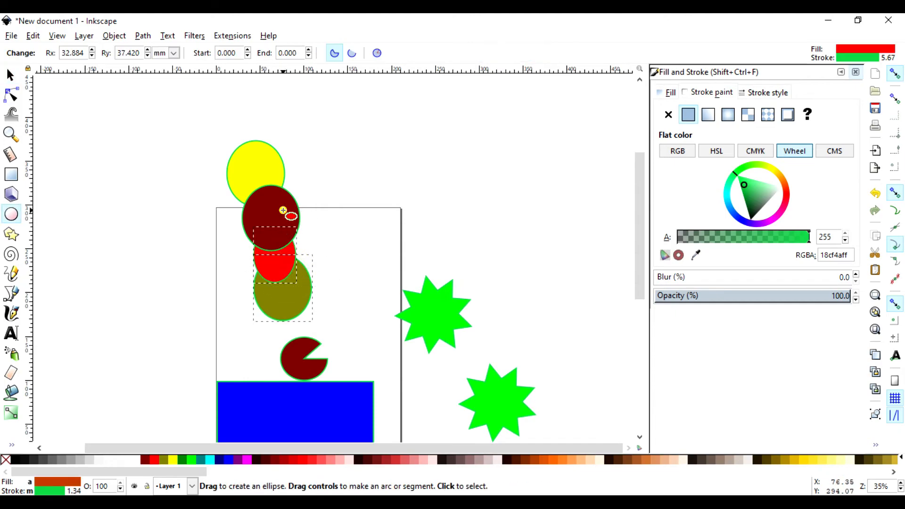
left_click(283, 211, "shift")
left_click(271, 157, "shift")
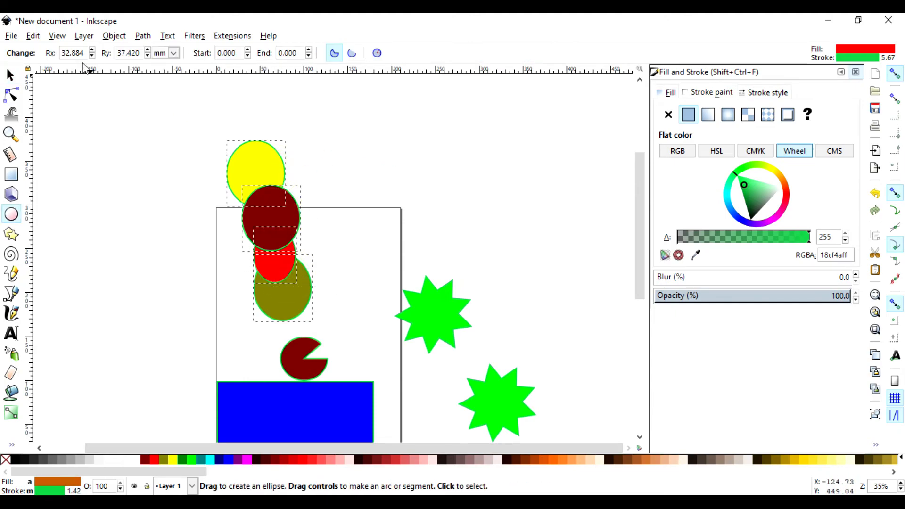
double_click(10, 77)
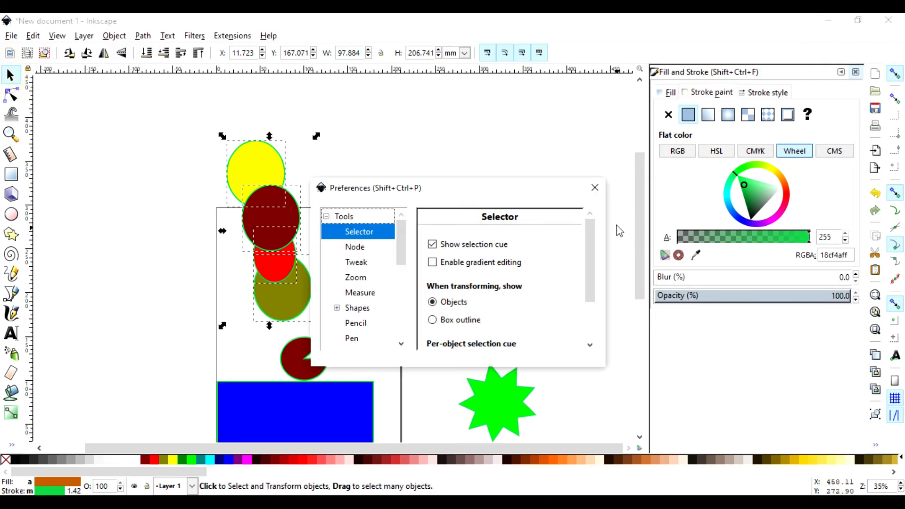
left_click(592, 186)
Select the four stacked ellipses together with a selection rectangle and group them
left_click(140, 115)
mouse_move(158, 101)
left_mouse_down()
mouse_move(202, 256)
mouse_move(359, 334)
left_mouse_up()
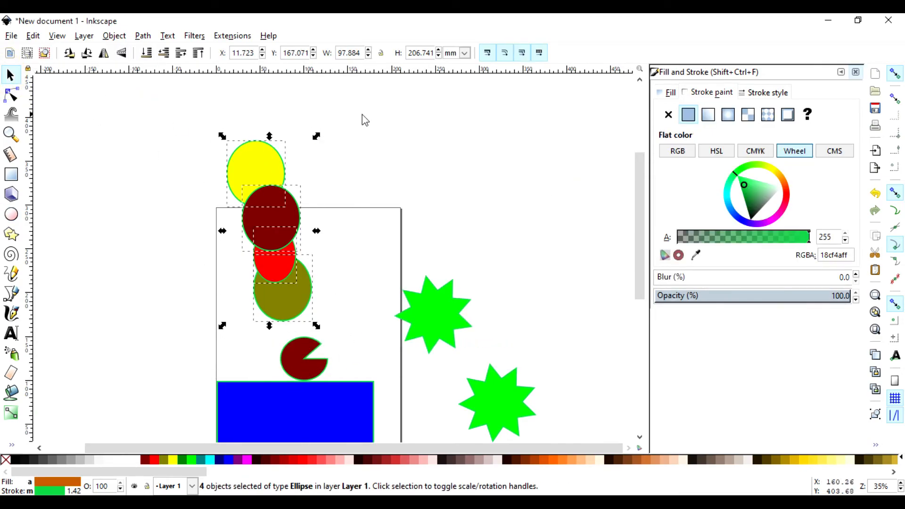
left_click(376, 119)
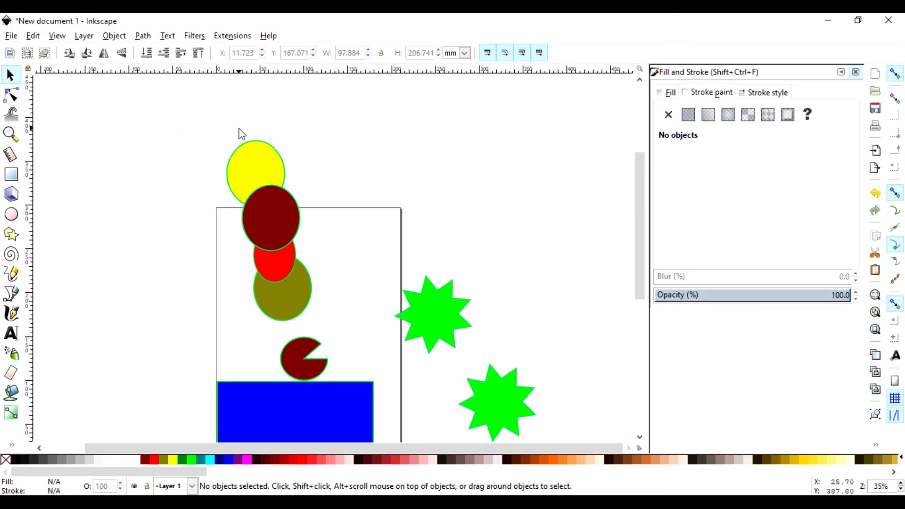
left_click_drag(157, 113, 351, 323)
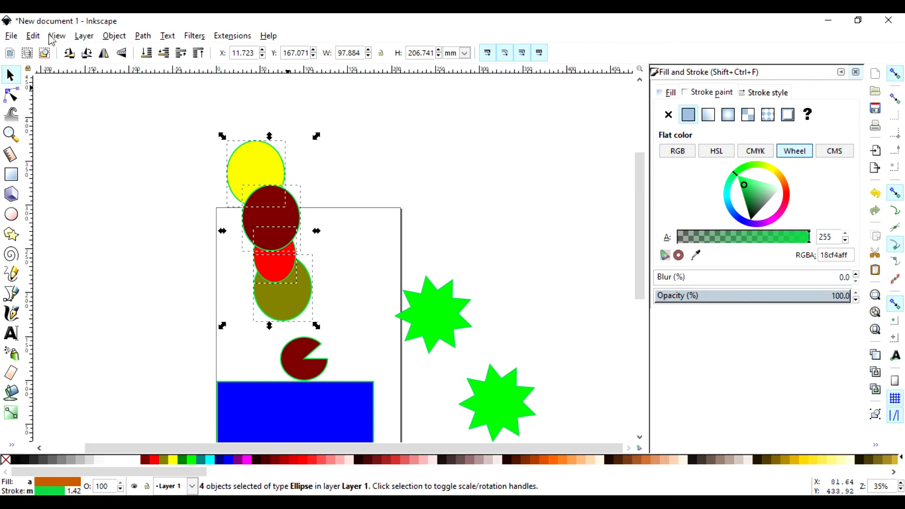
left_click(114, 36)
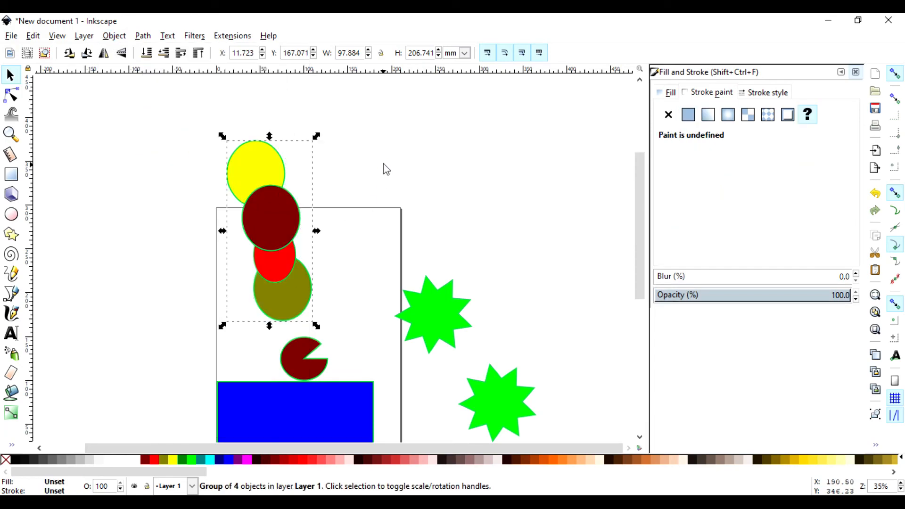
key("Escape")
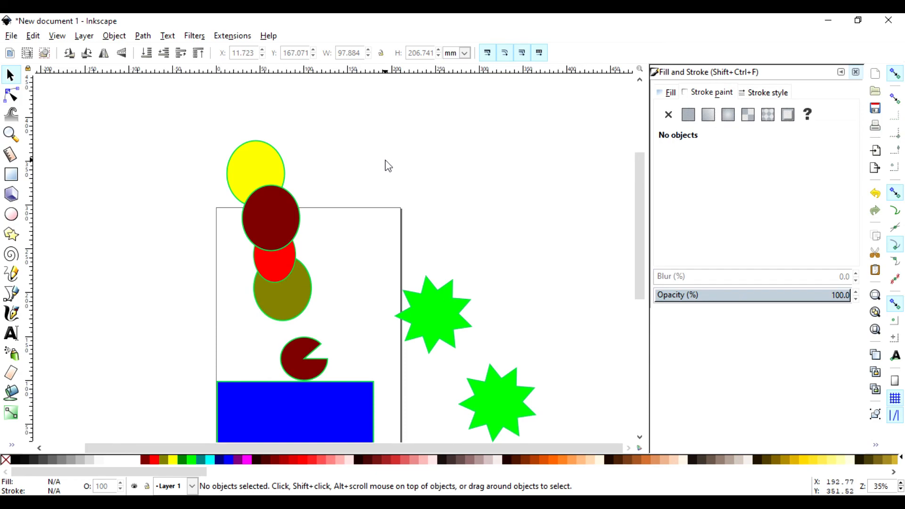
Select the ellipse group as a whole and move it to about X 29.1, Y 194.3 mm
left_click(286, 220)
left_click(413, 168)
left_click(287, 215)
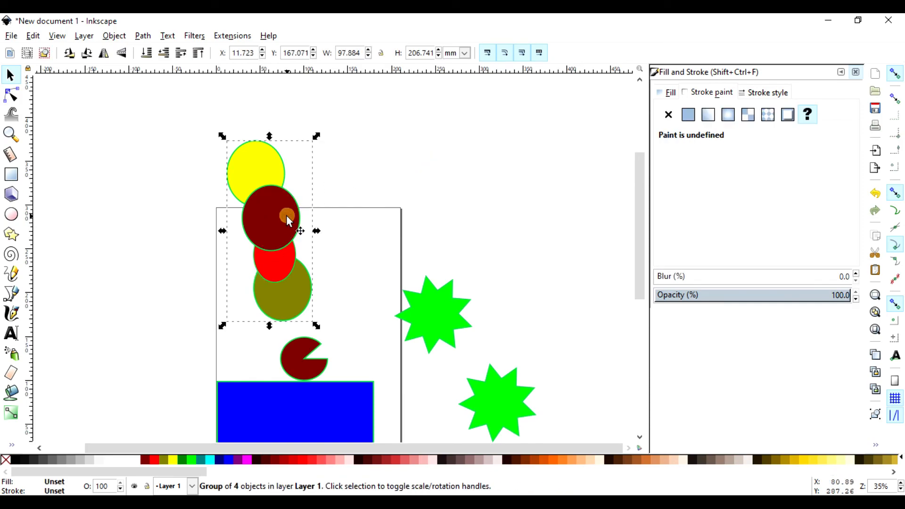
mouse_move(287, 215)
left_mouse_down()
mouse_move(390, 186)
mouse_move(258, 211)
mouse_move(316, 202)
mouse_move(296, 202)
left_mouse_up()
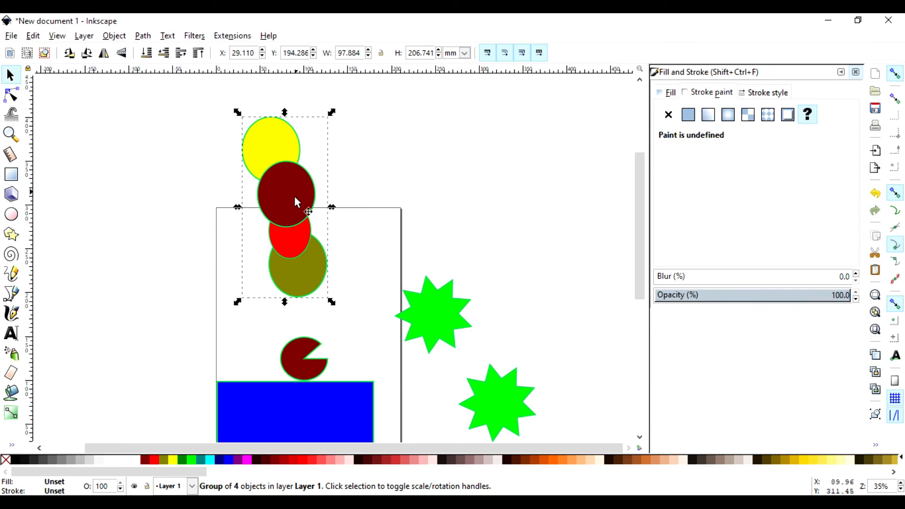
Fill the whole ellipse group with bright green and move it to about X -5.7, Y 211.7 mm
left_click(184, 459)
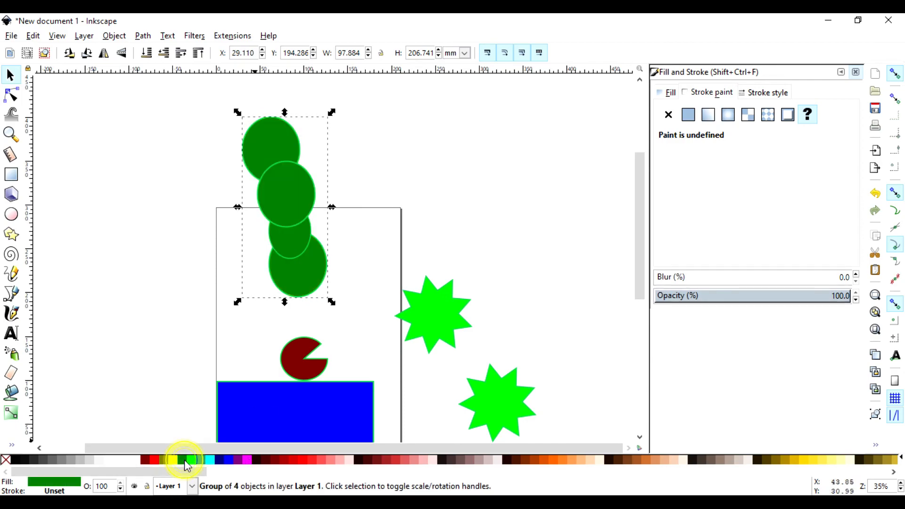
left_click(191, 460)
left_click(420, 133)
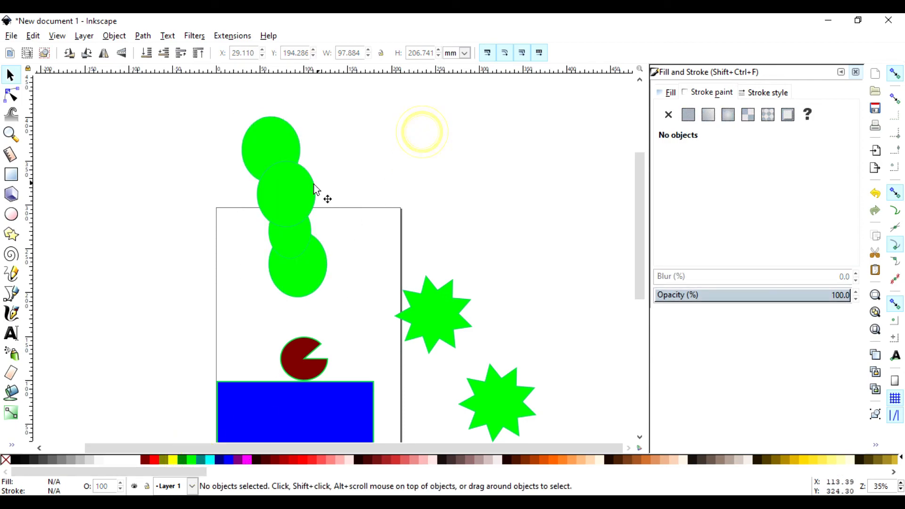
left_click_drag(284, 193, 257, 181)
left_click(403, 153)
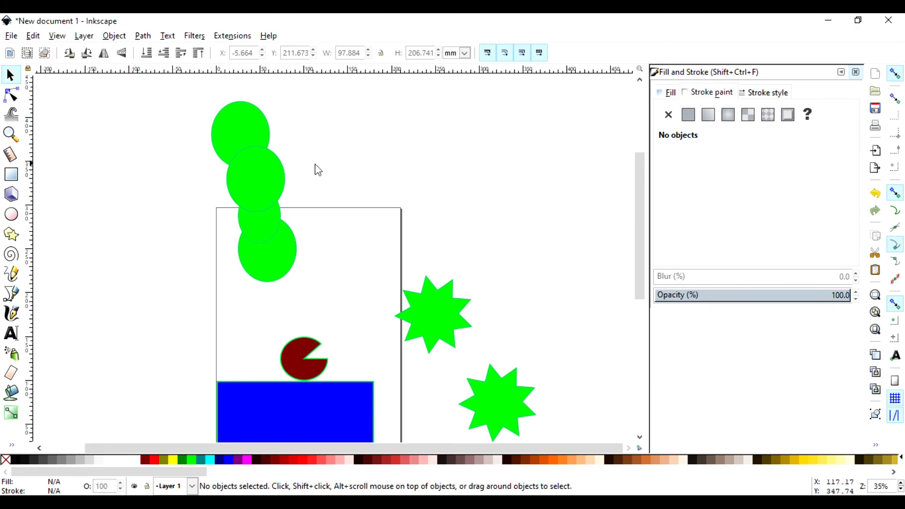
Enter the group, select only its second ellipse from above and fill it with magenta
double_click(245, 174)
double_click(253, 176)
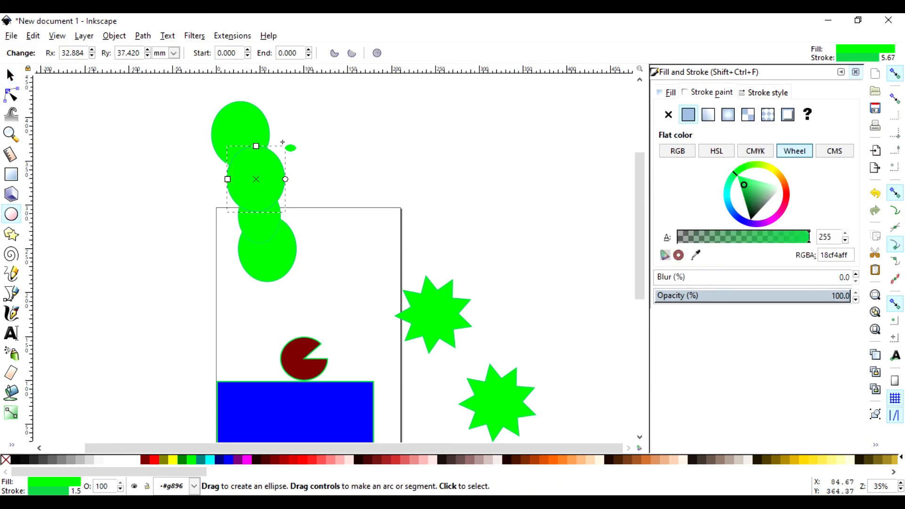
left_click(10, 75)
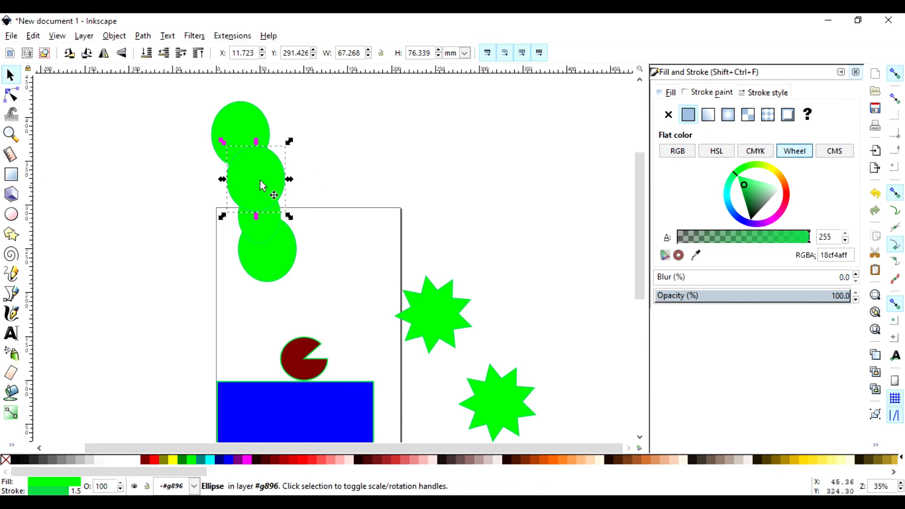
left_click(250, 461)
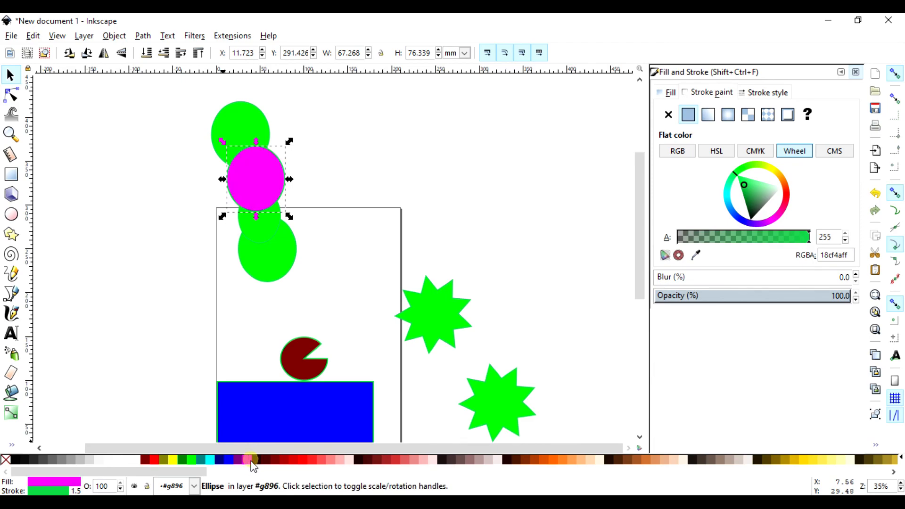
left_click(372, 153)
Select the topmost and the lowest ellipse inside the group individually, one after the other
double_click(241, 123)
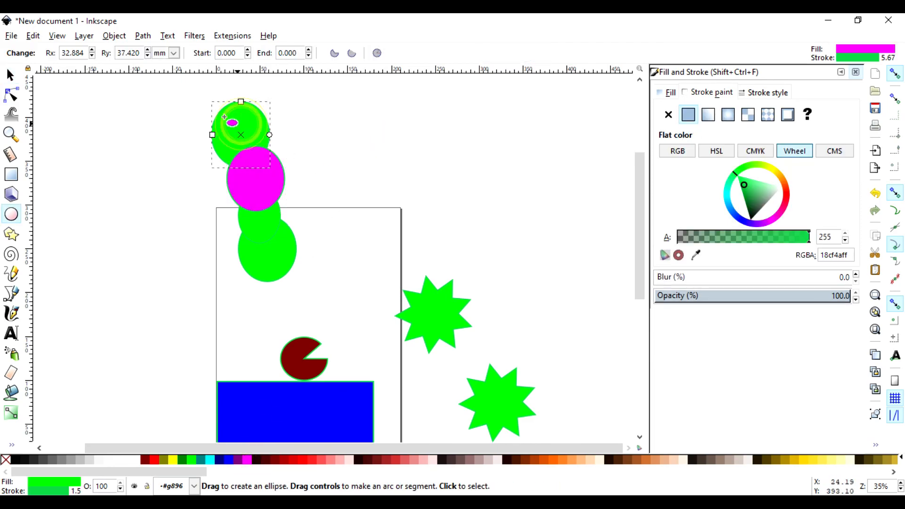
left_click(10, 76)
double_click(270, 249)
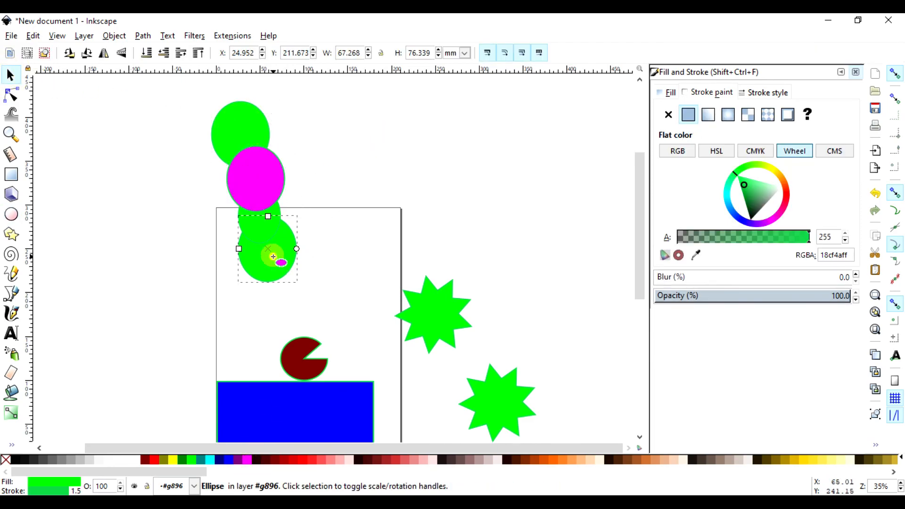
Switch the individual selection between the topmost and the lowest ellipse inside the group, ending on the topmost one
left_click(10, 76)
left_click(232, 130)
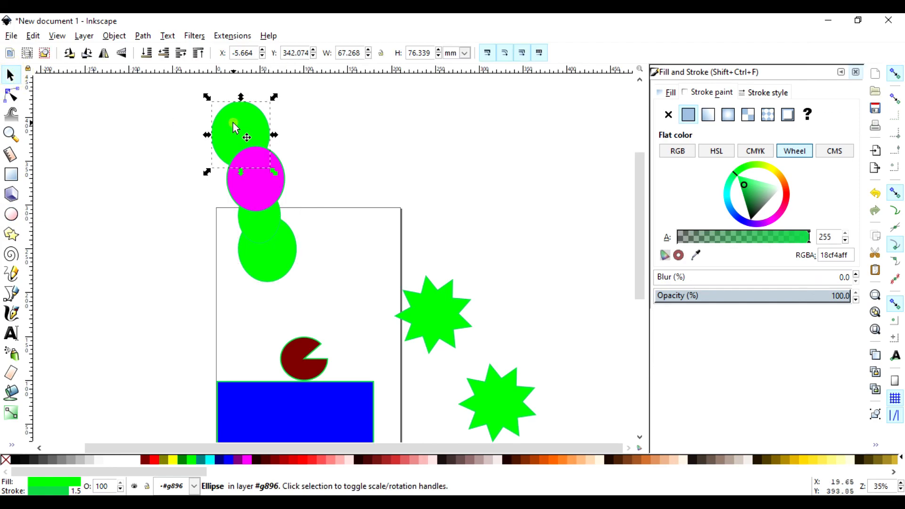
left_click(267, 269)
left_click(236, 128)
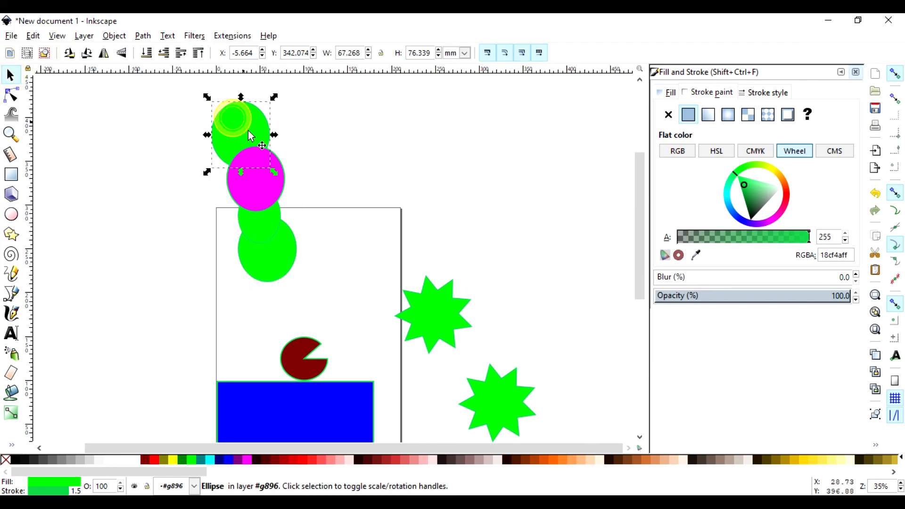
Open the lowest ellipse into a slice with an end angle of about 332°, and restore it to a whole ellipse
double_click(274, 259)
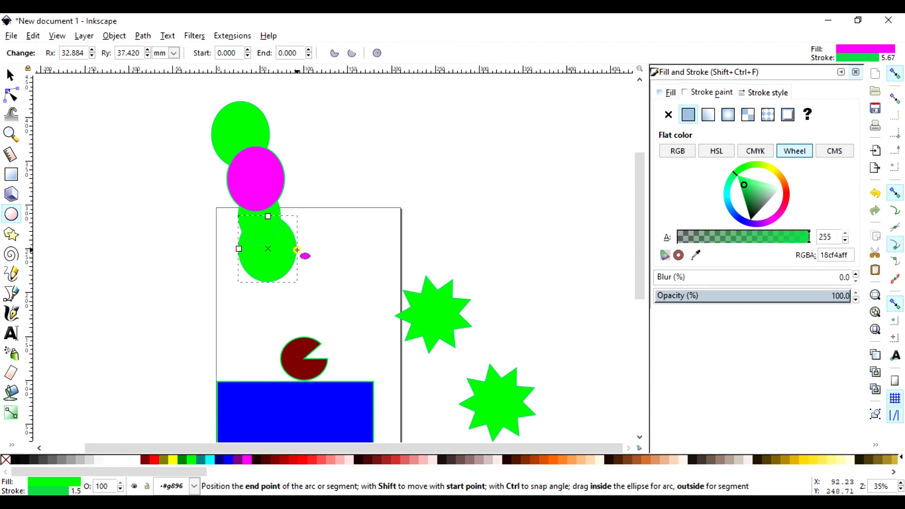
left_click_drag(297, 250, 304, 228)
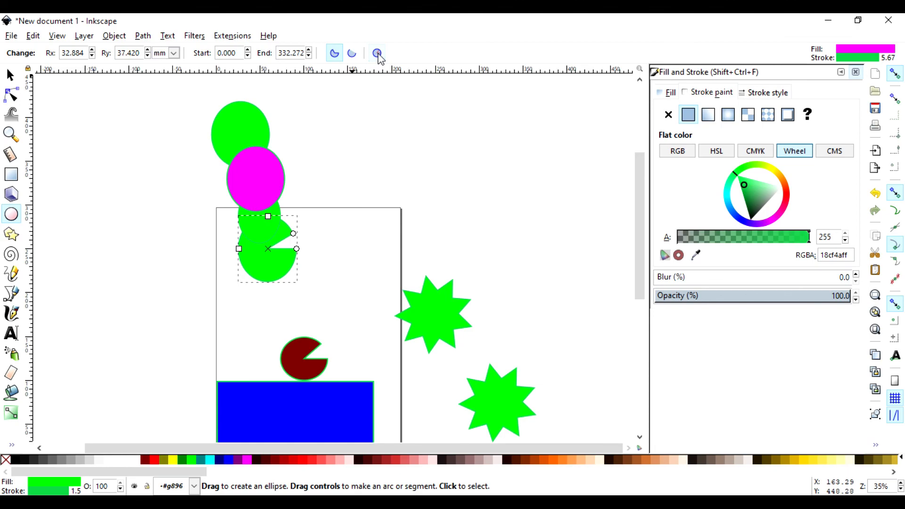
left_click(377, 54)
Fill only the lowest ellipse in the group with light red and clear the selection
left_click(10, 75)
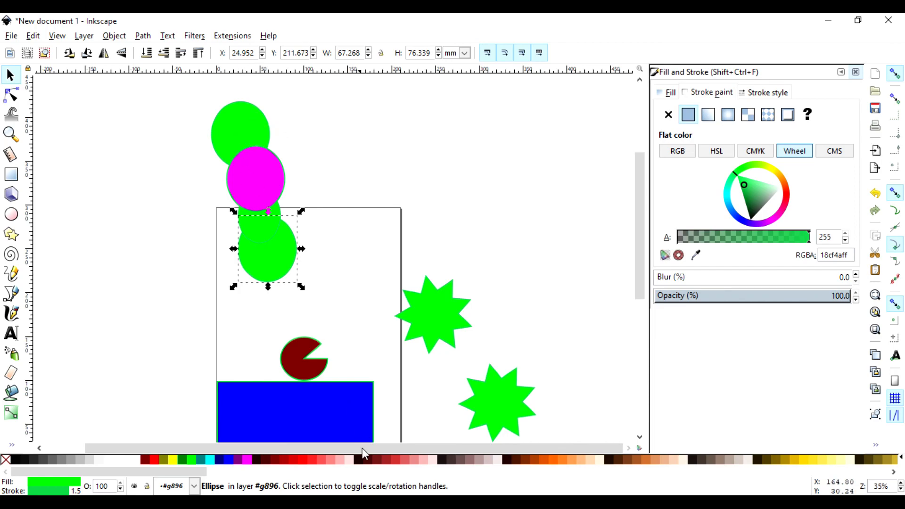
left_click(325, 460)
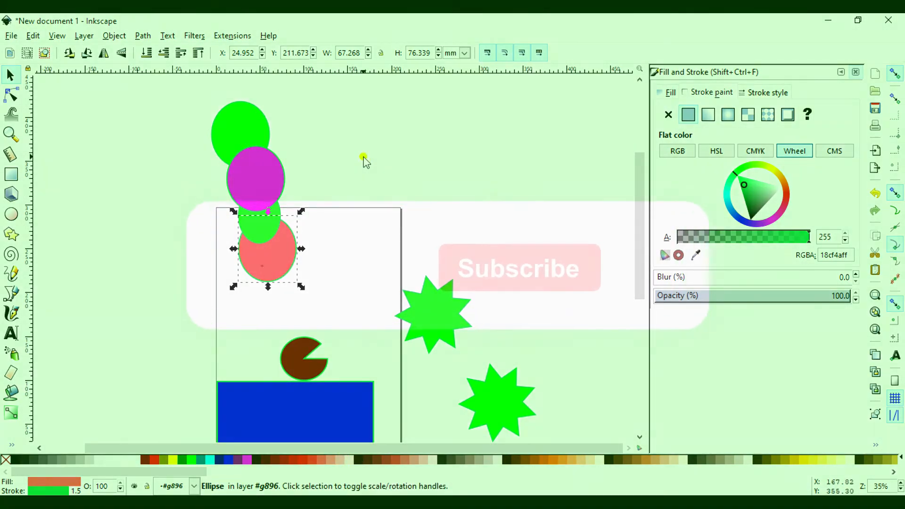
left_click(364, 157)
left_click(248, 182)
left_click(378, 162)
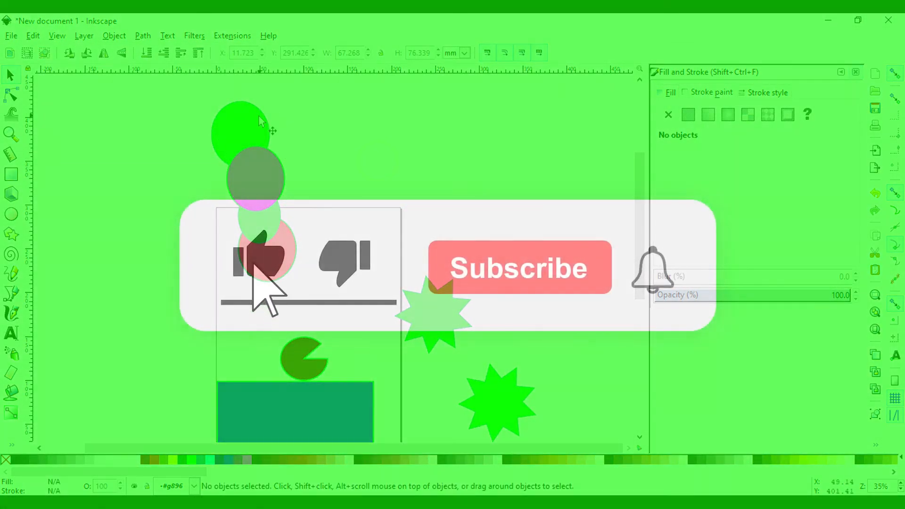